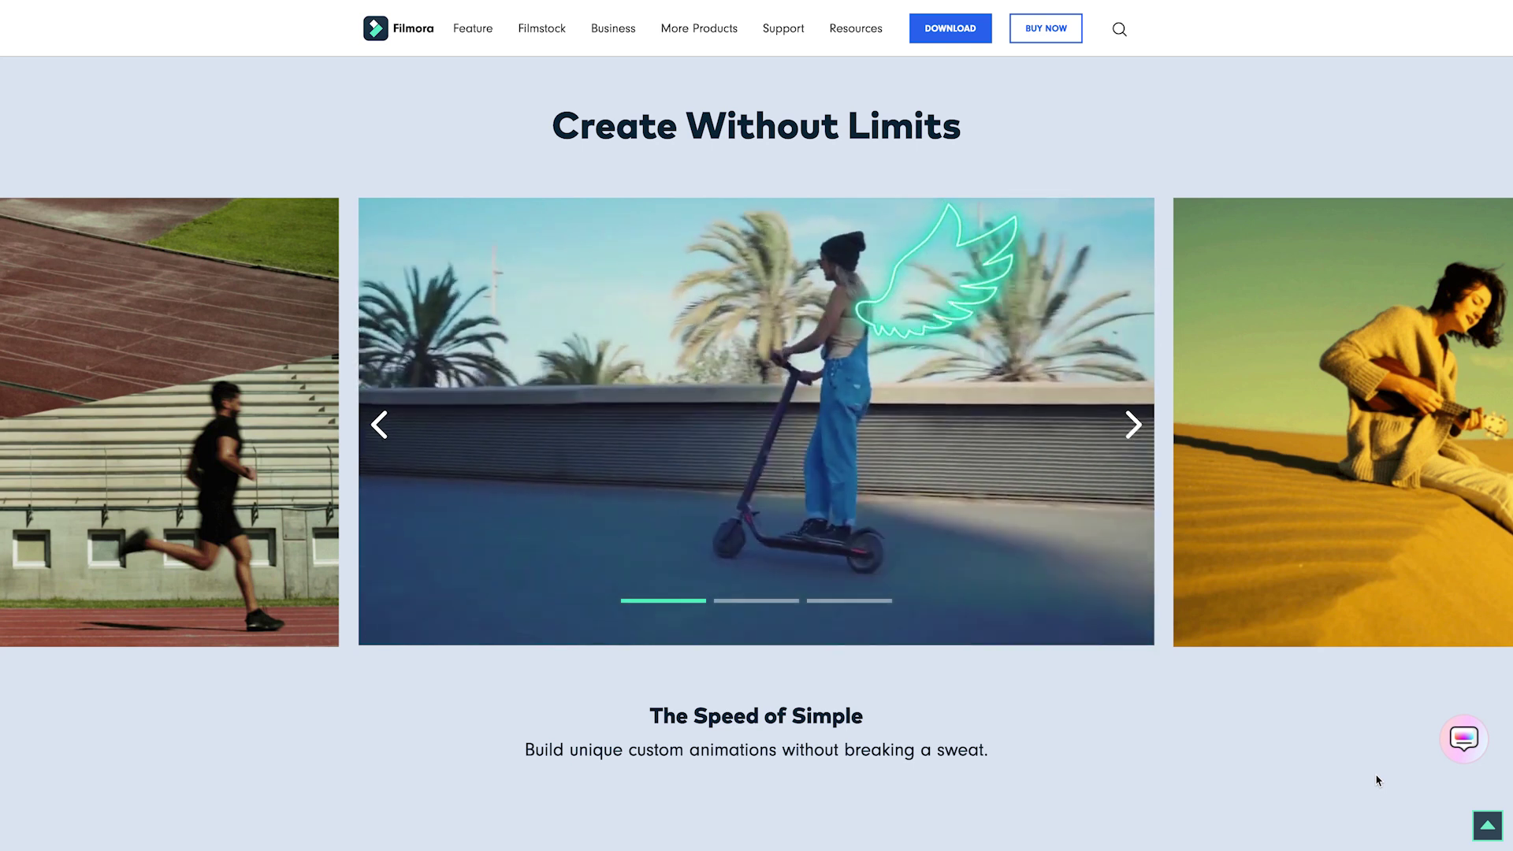
# - Scroll up the Filmora homepage toward the top navigation bar with the Filmstock link
pyautogui.scroll(4, 1376, 781)
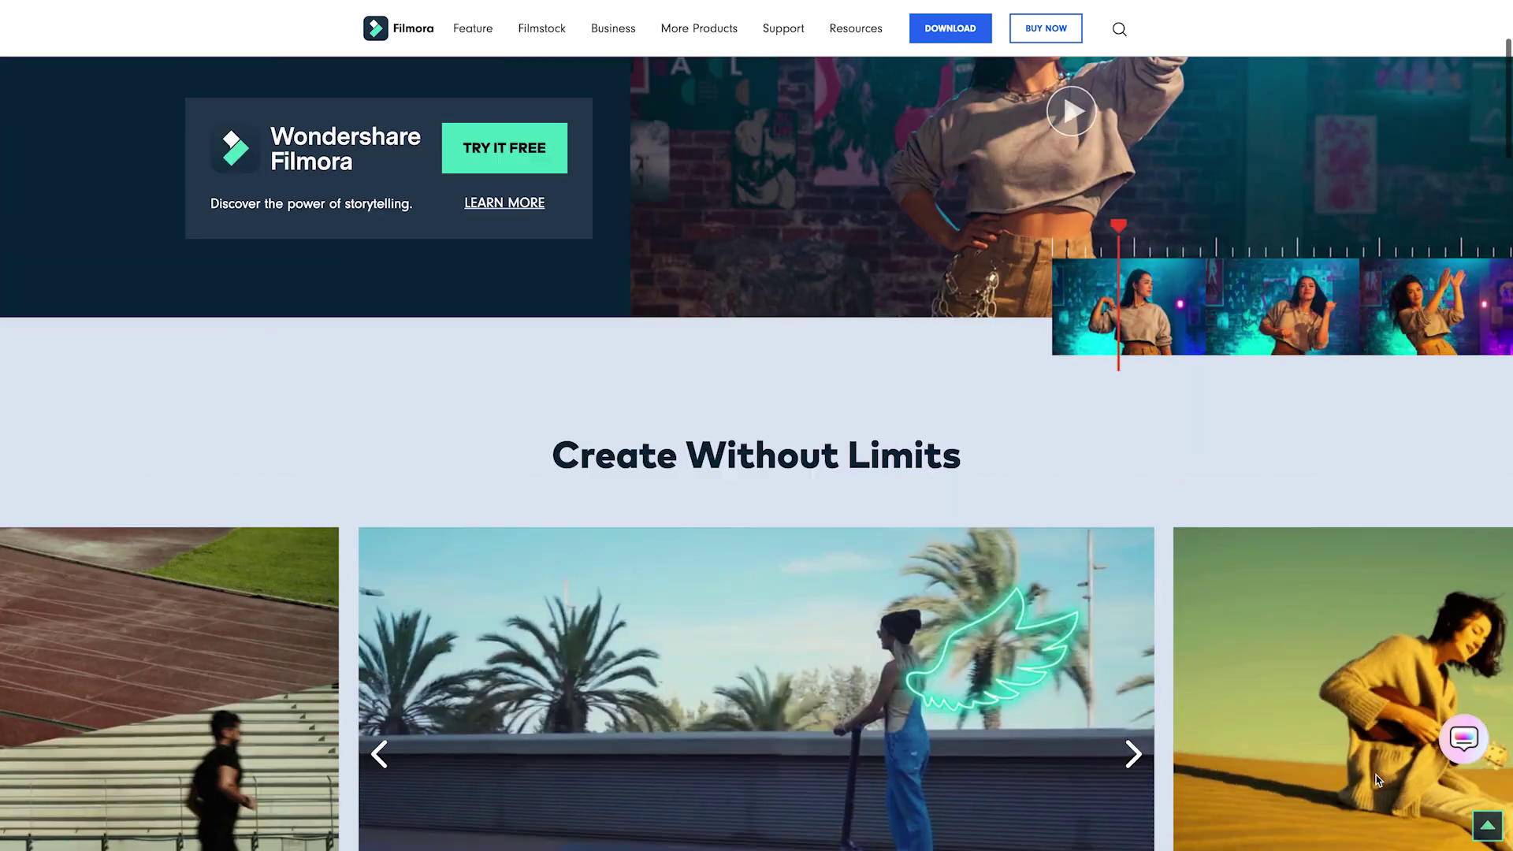
pyautogui.scroll(3, 1376, 780)
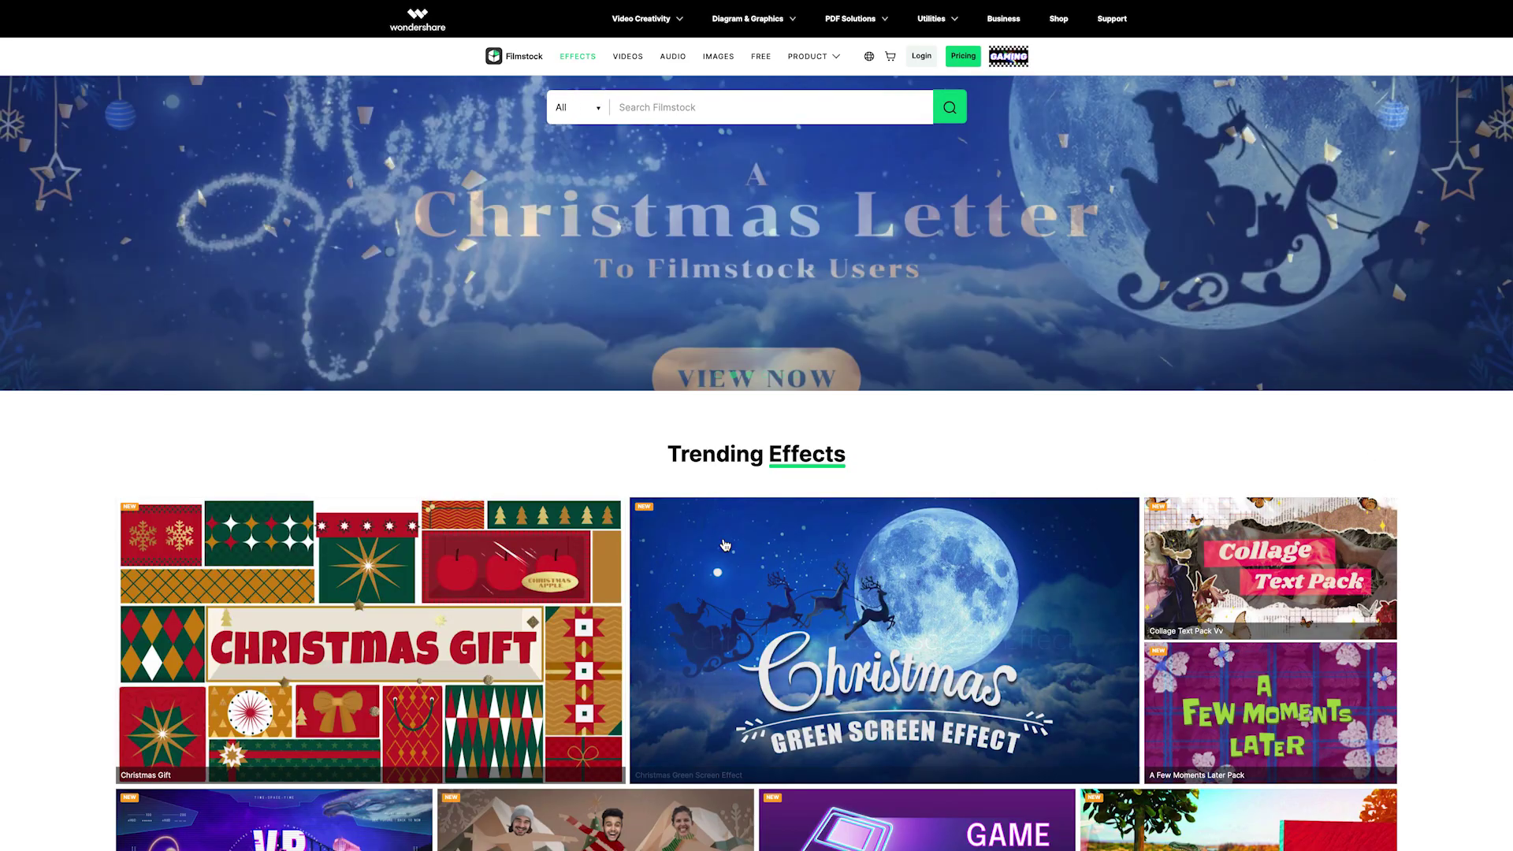
# - Open the Christmas Gift trending effect to list its 74 'Christmas gift' search results
pyautogui.click(502, 585)
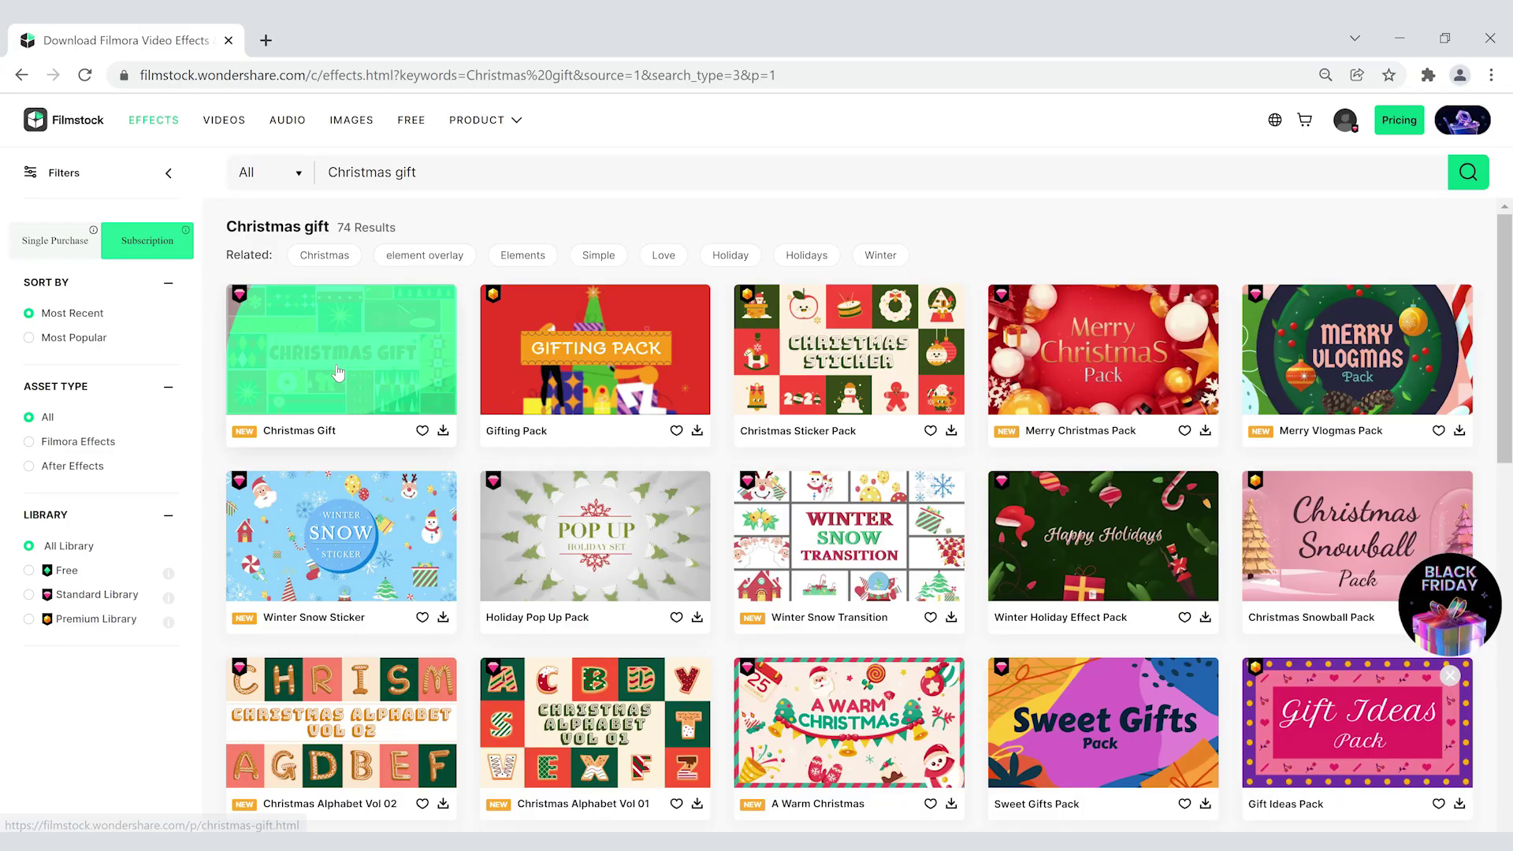
# - Download the Christmas Gift pack from its Filmstock product page, then show Filmora's Elements library
pyautogui.click(341, 370)
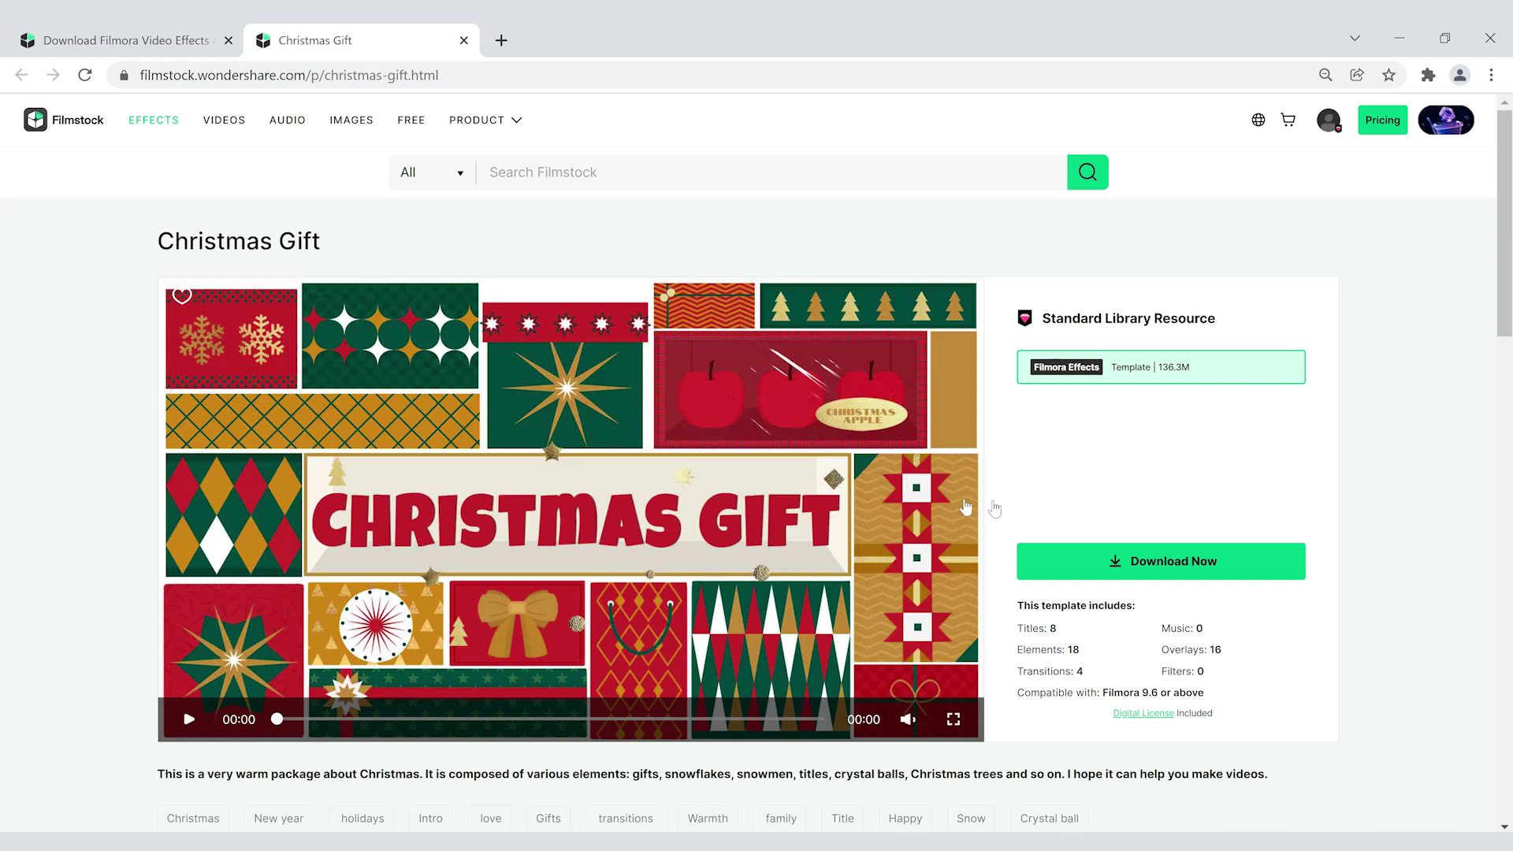
pyautogui.click(1089, 557)
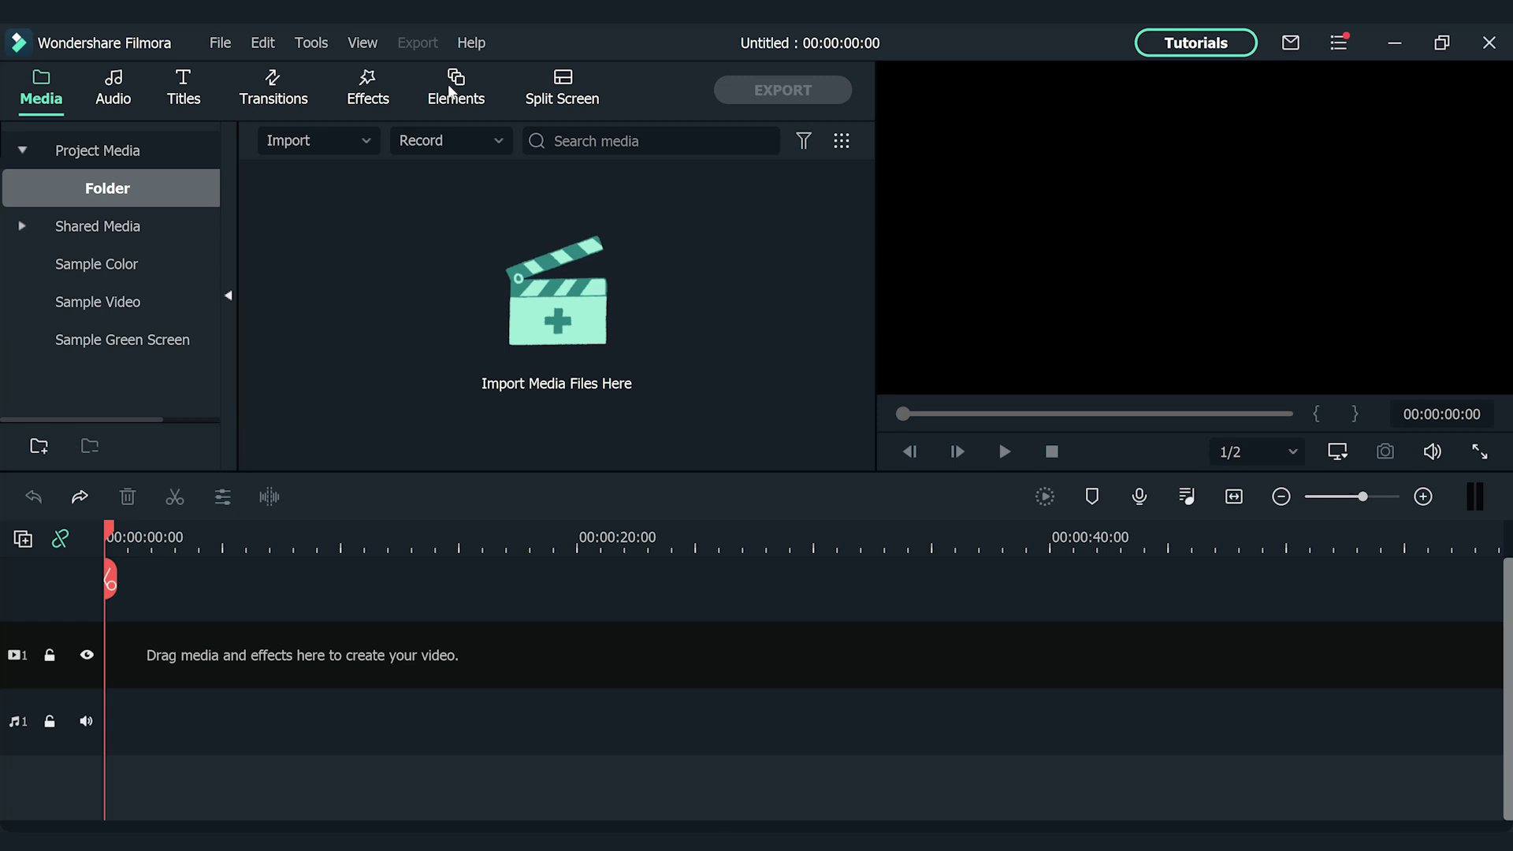
pyautogui.click(452, 92)
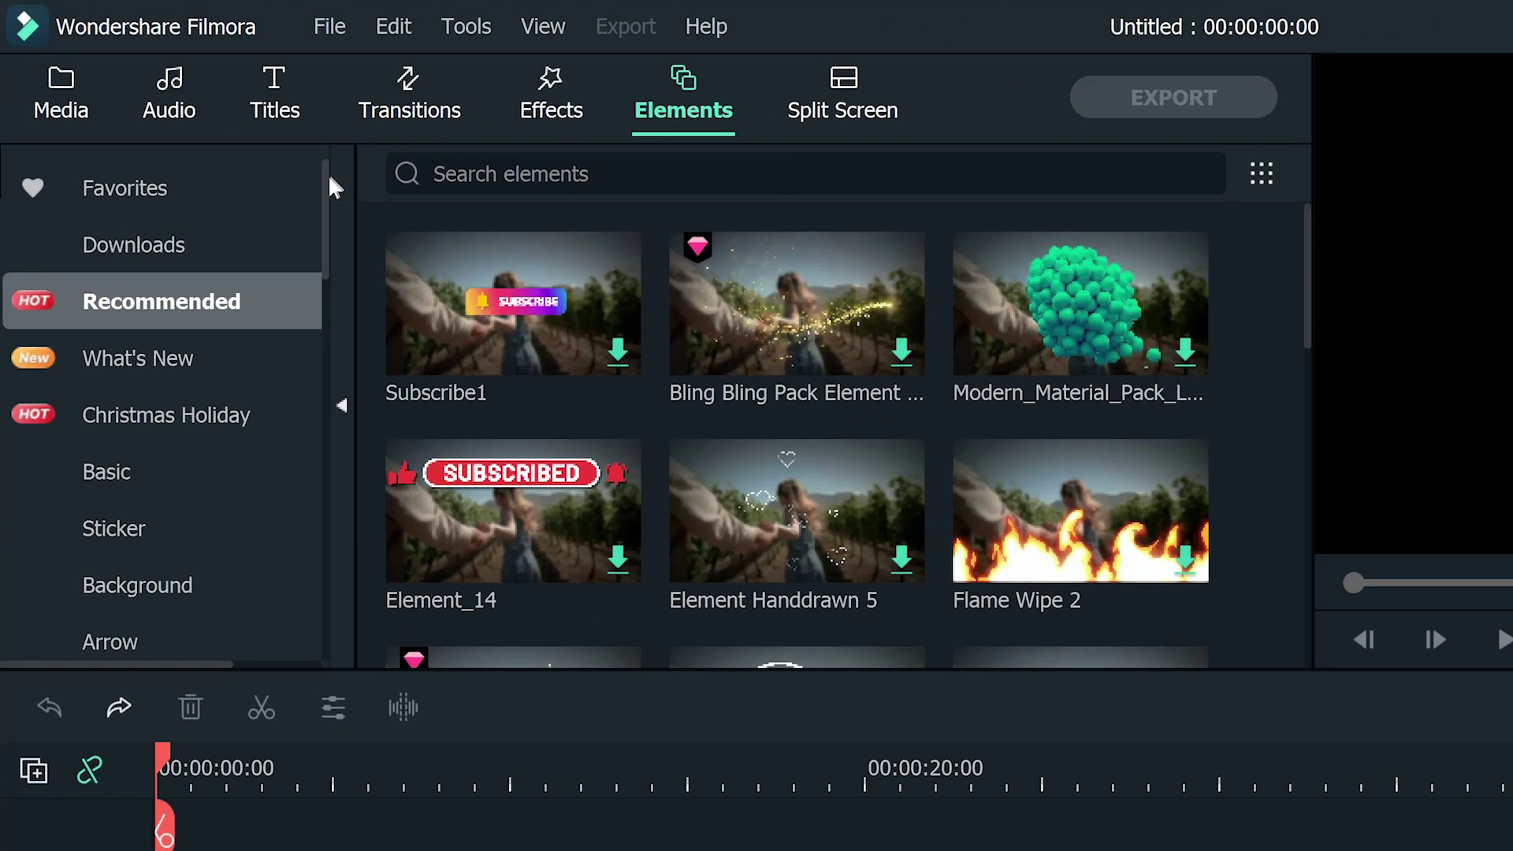
# - Show the downloaded Filmstock Christmas Gift pack's elements in the Elements library
pyautogui.moveTo(328, 183); pyautogui.dragTo(323, 591)
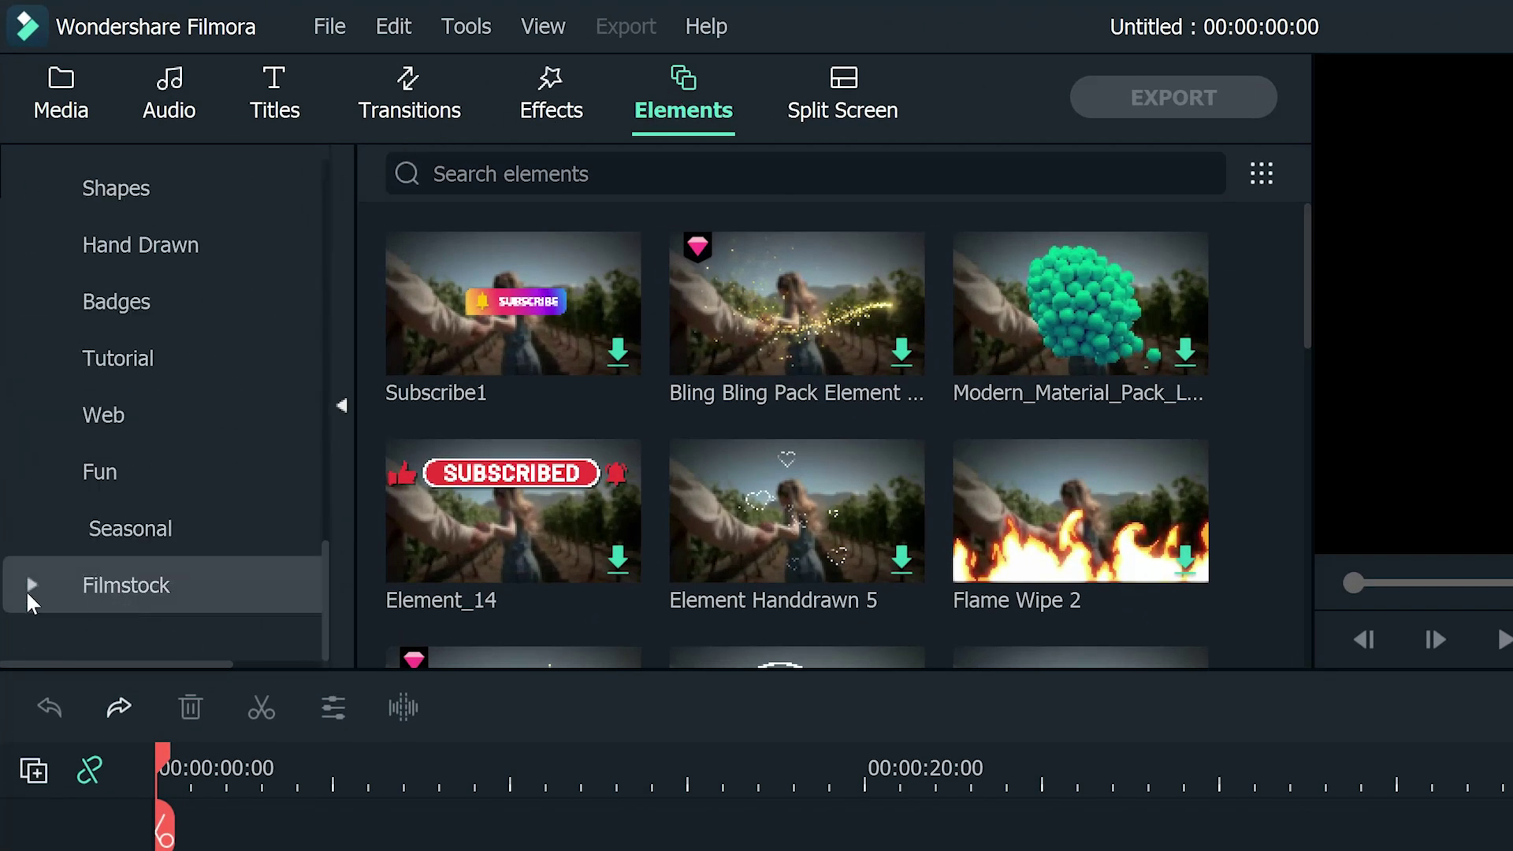
pyautogui.click(203, 583)
pyautogui.scroll(-5, 325, 552)
pyautogui.click(199, 361)
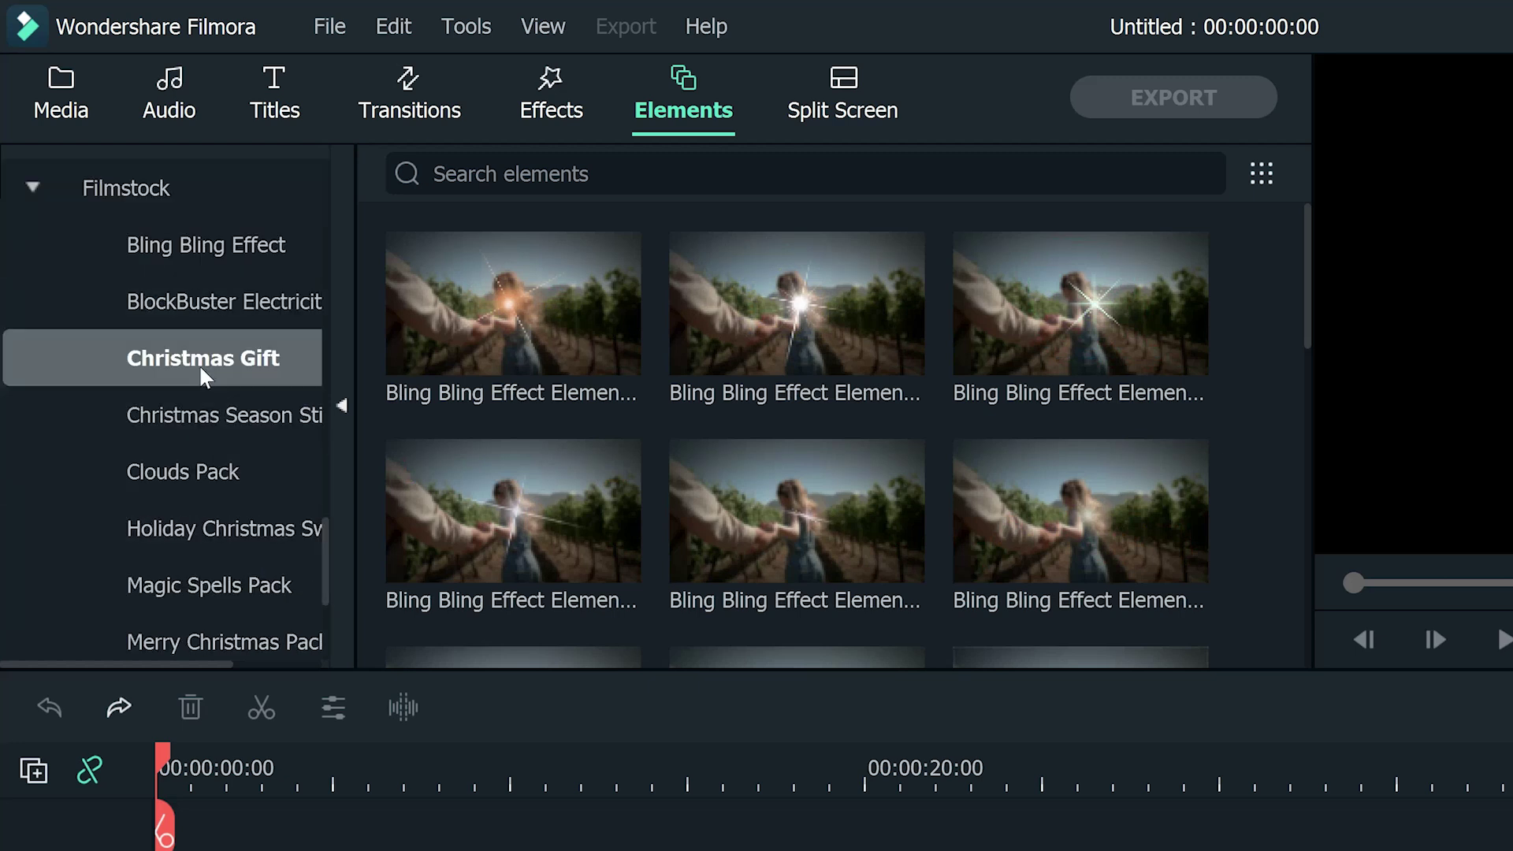
pyautogui.scroll(-8, 1261, 472)
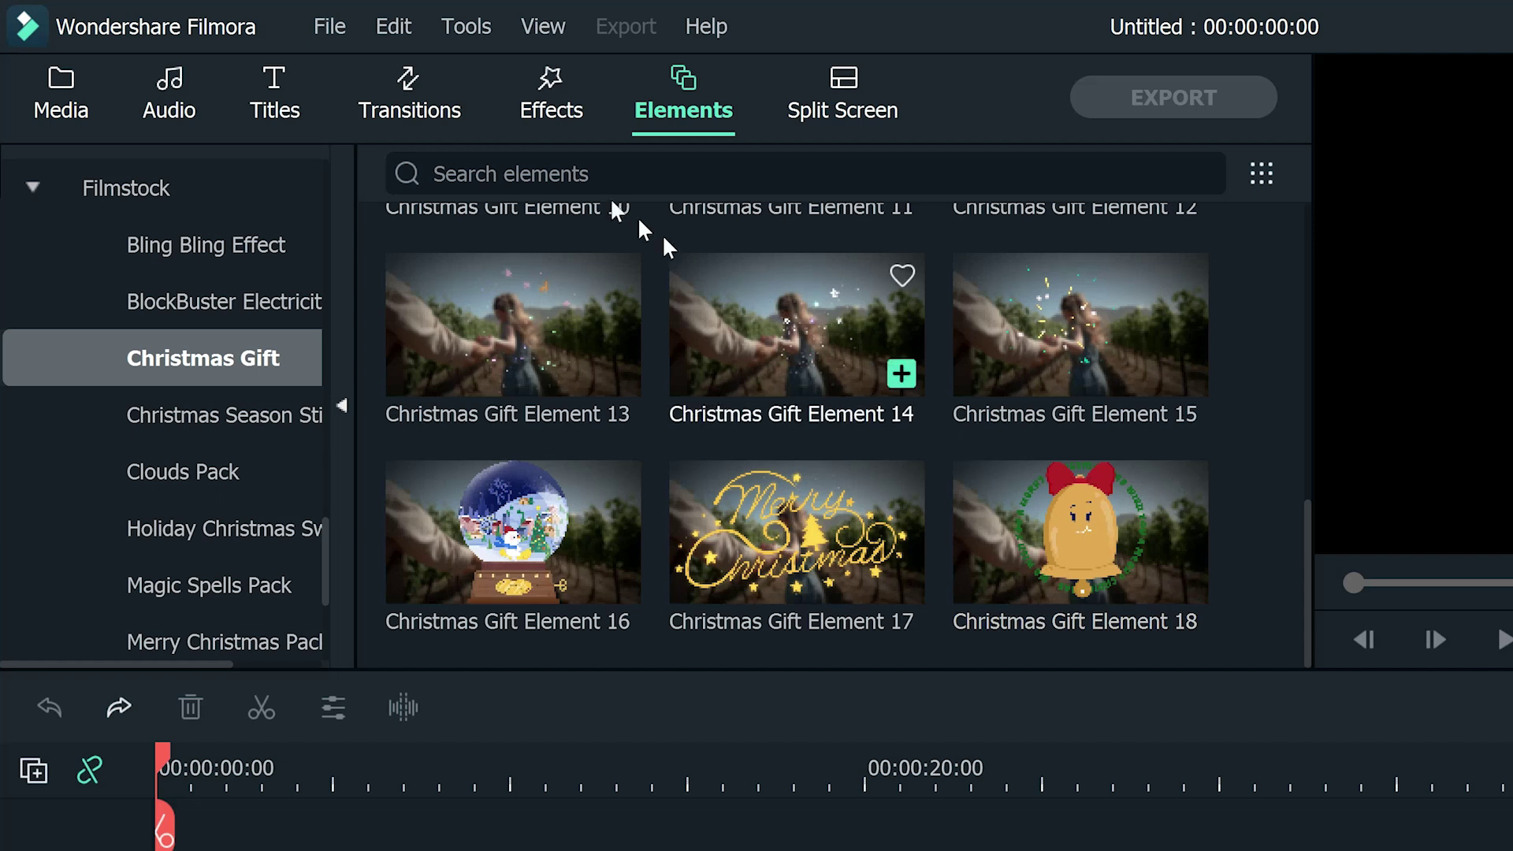
# - Review the Christmas Gift overlay effects, transitions and titles
pyautogui.click(520, 93)
pyautogui.click(402, 93)
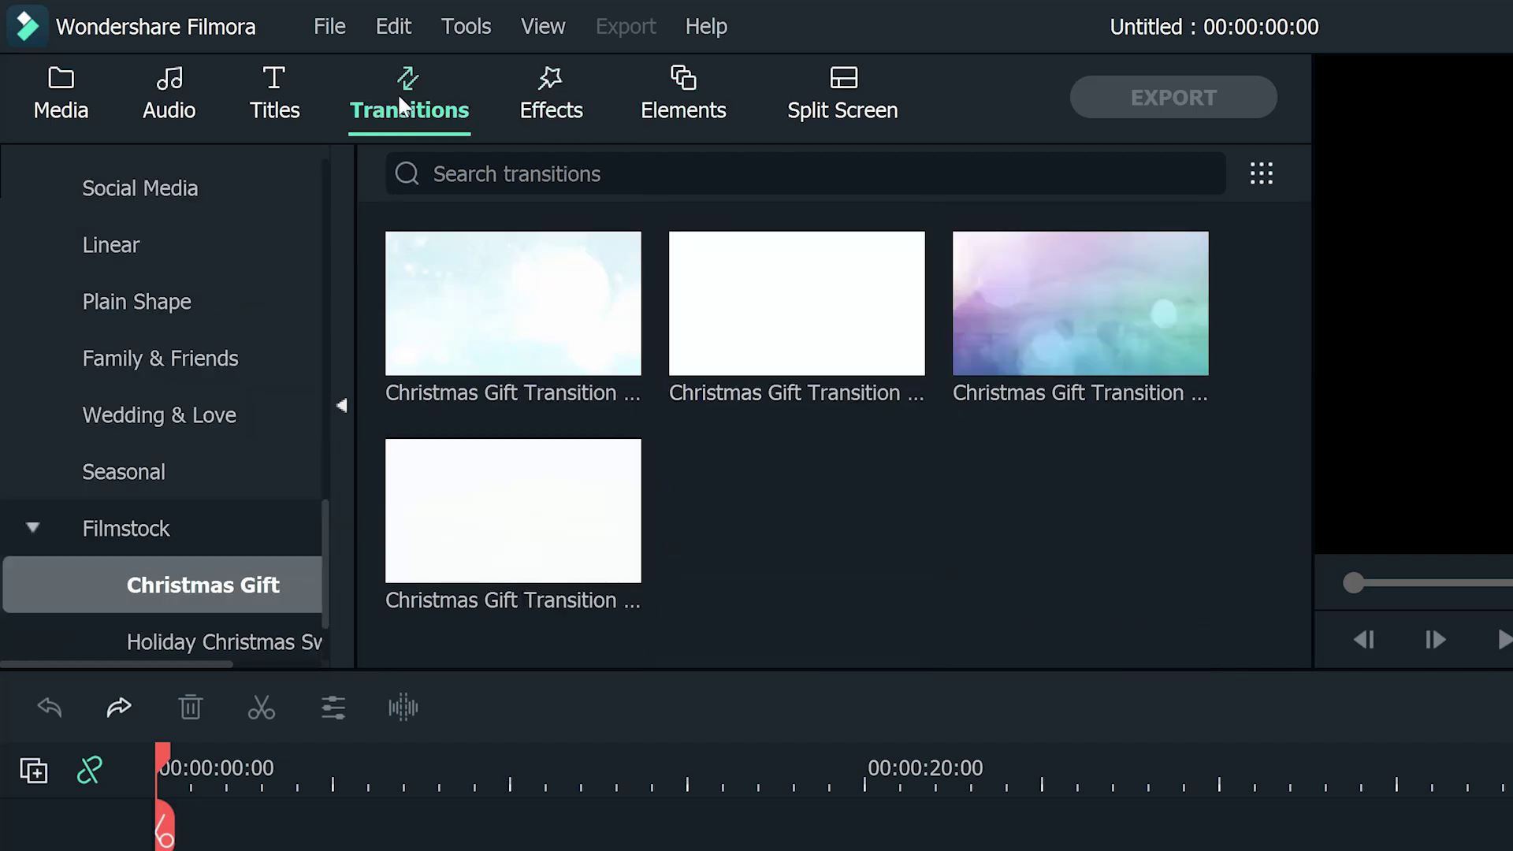
pyautogui.click(290, 111)
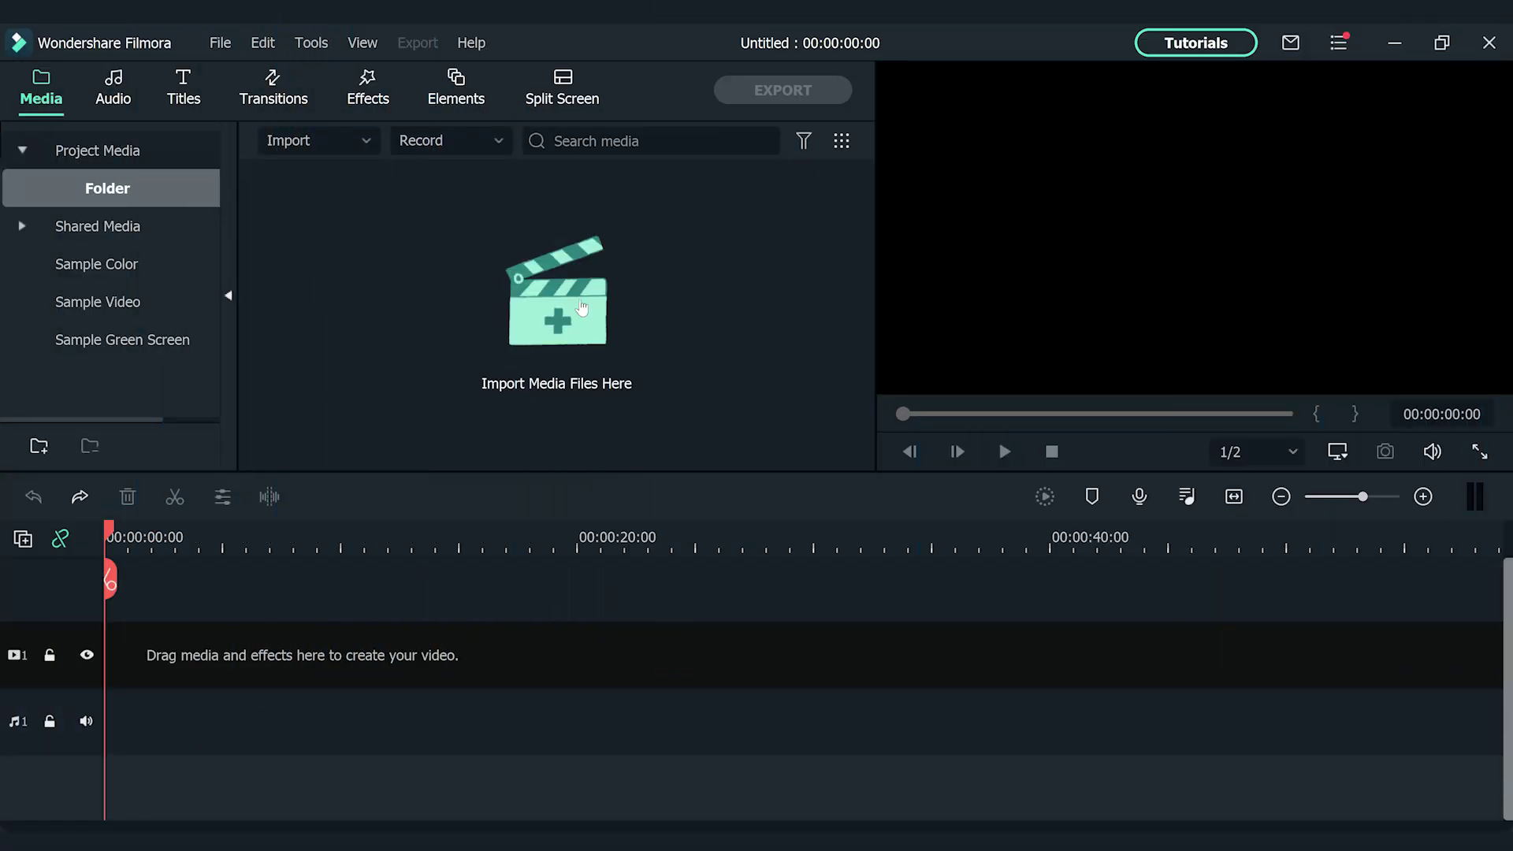
# - Import the thirteen holiday clips and the holiday music file into the media library
pyautogui.click(582, 307)
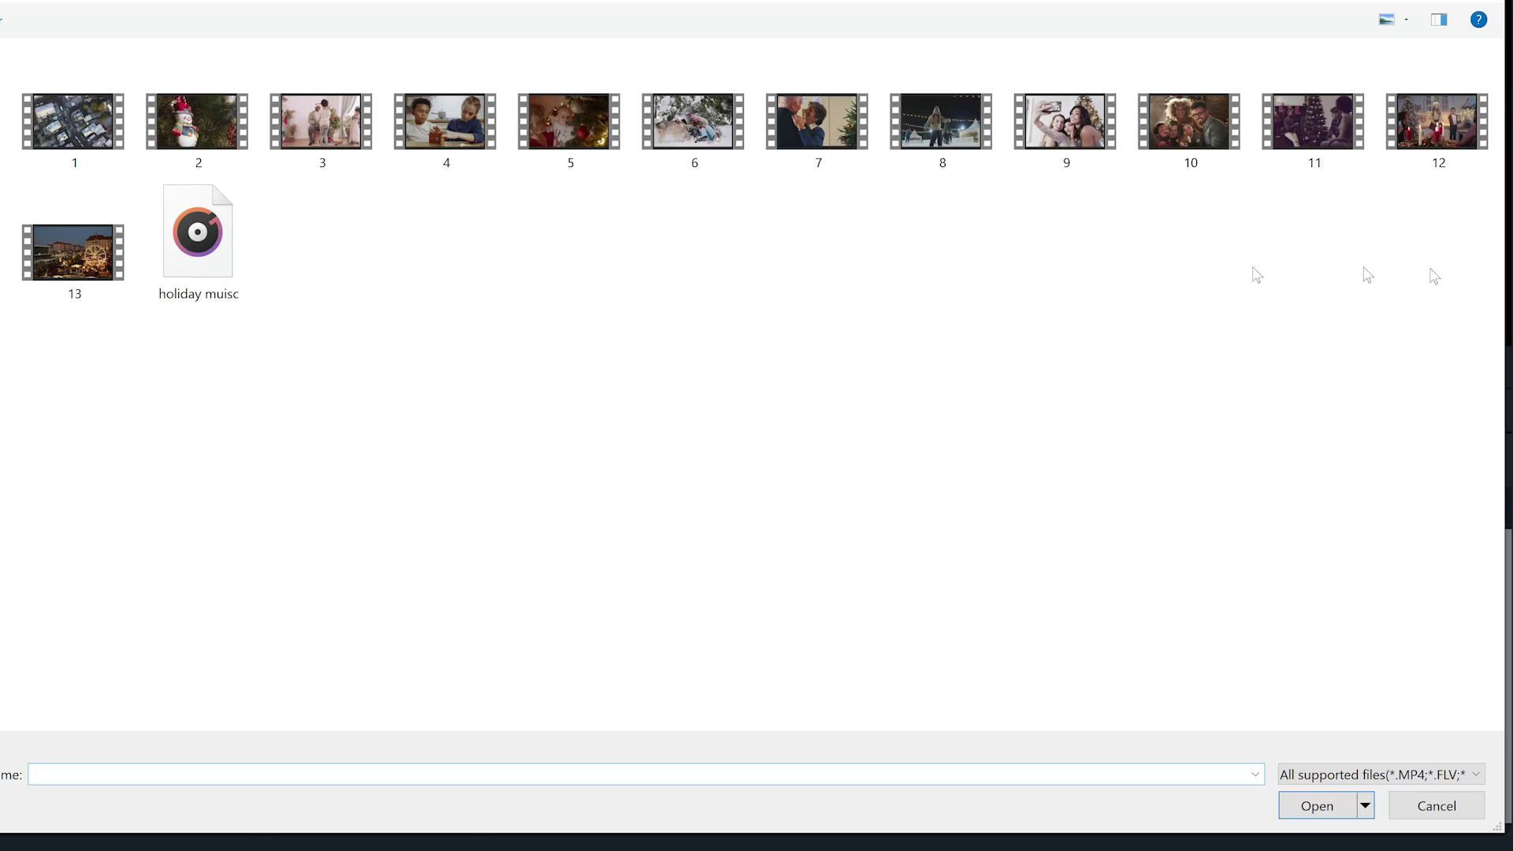
pyautogui.moveTo(1479, 310); pyautogui.dragTo(4, 46)
pyautogui.click(1334, 804)
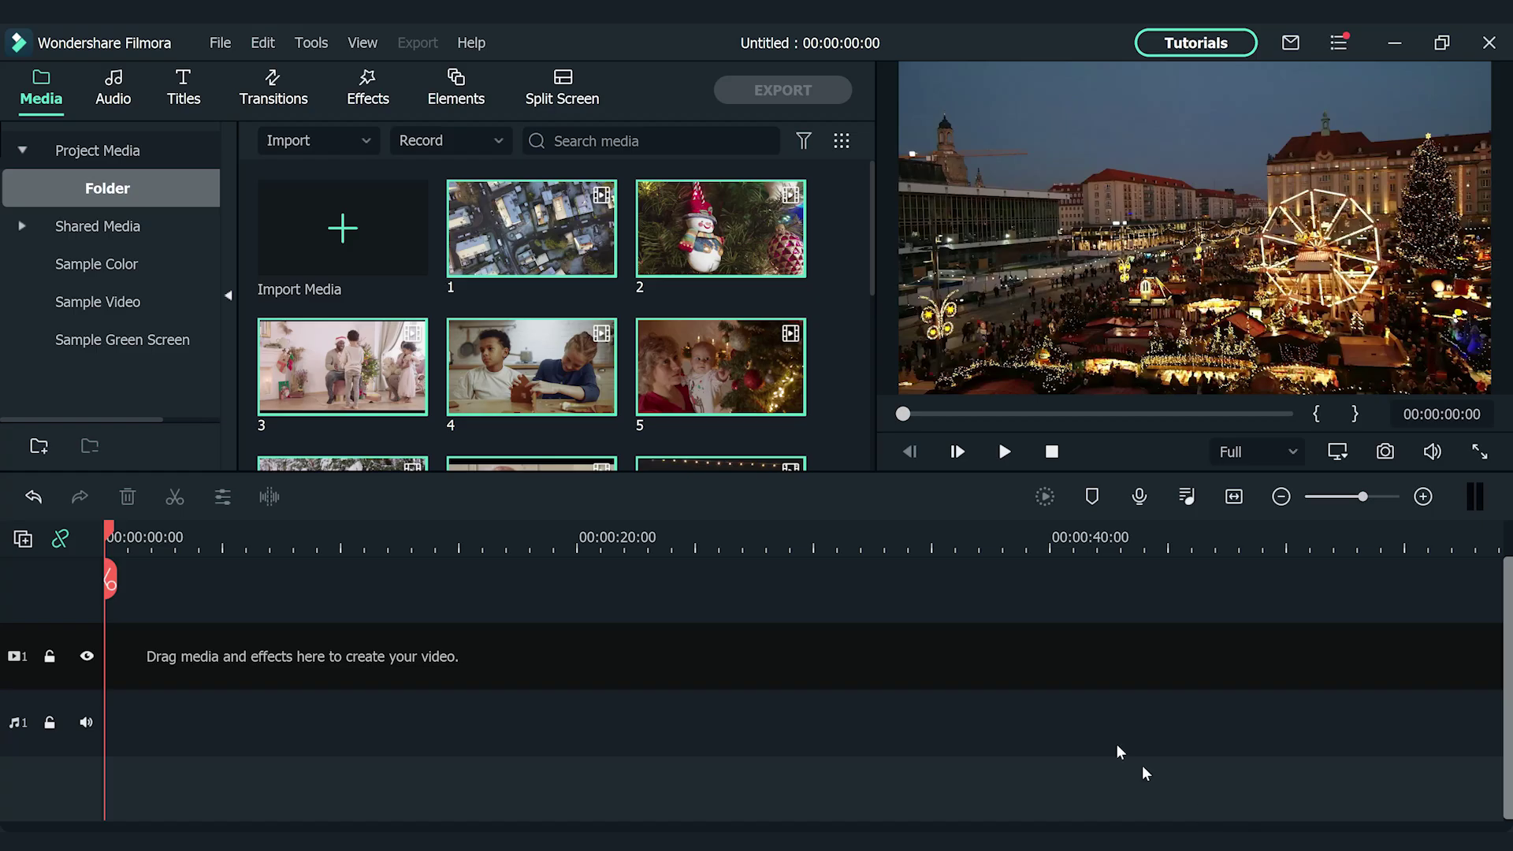
# - Lay the imported clips in sequence on the video track and select the holiday music
pyautogui.moveTo(371, 544); pyautogui.dragTo(98, 646)
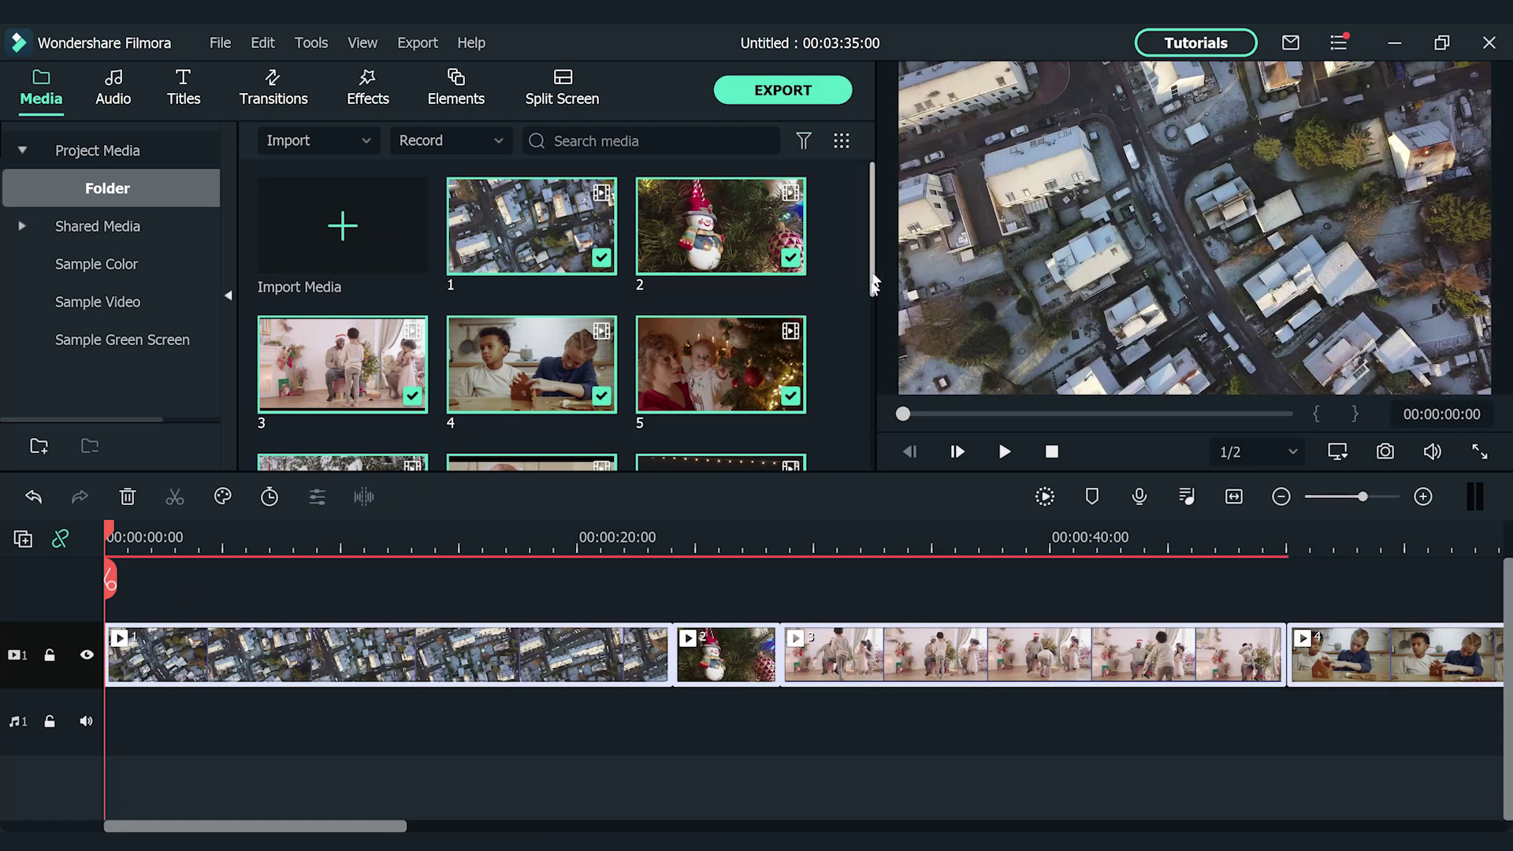
pyautogui.moveTo(873, 283); pyautogui.dragTo(871, 438)
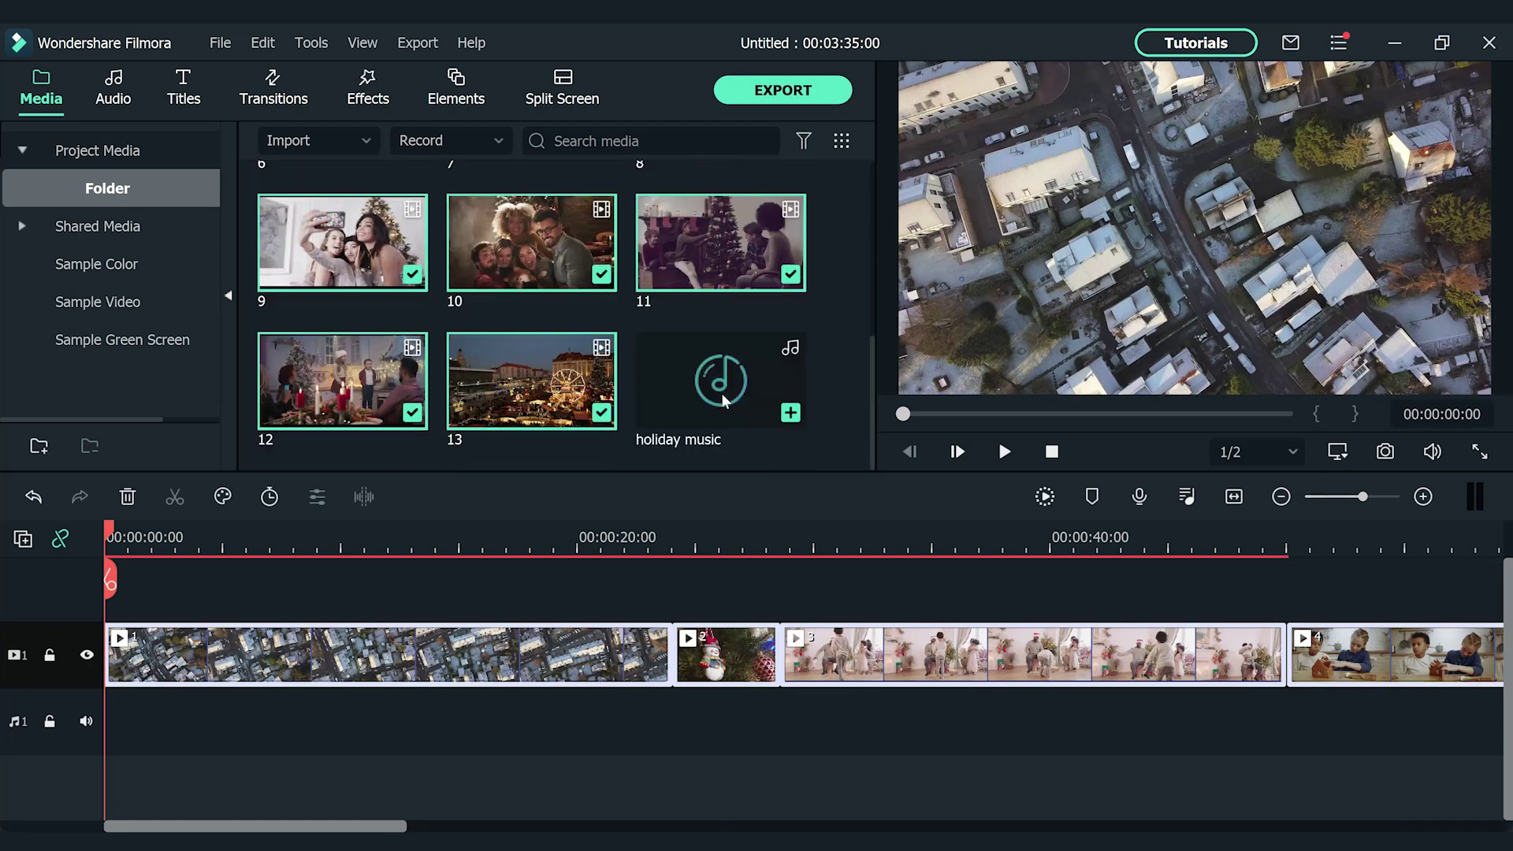
pyautogui.click(724, 401)
# - Run Beat Detection on the holiday music and add it to the audio track
pyautogui.rightClick(760, 401)
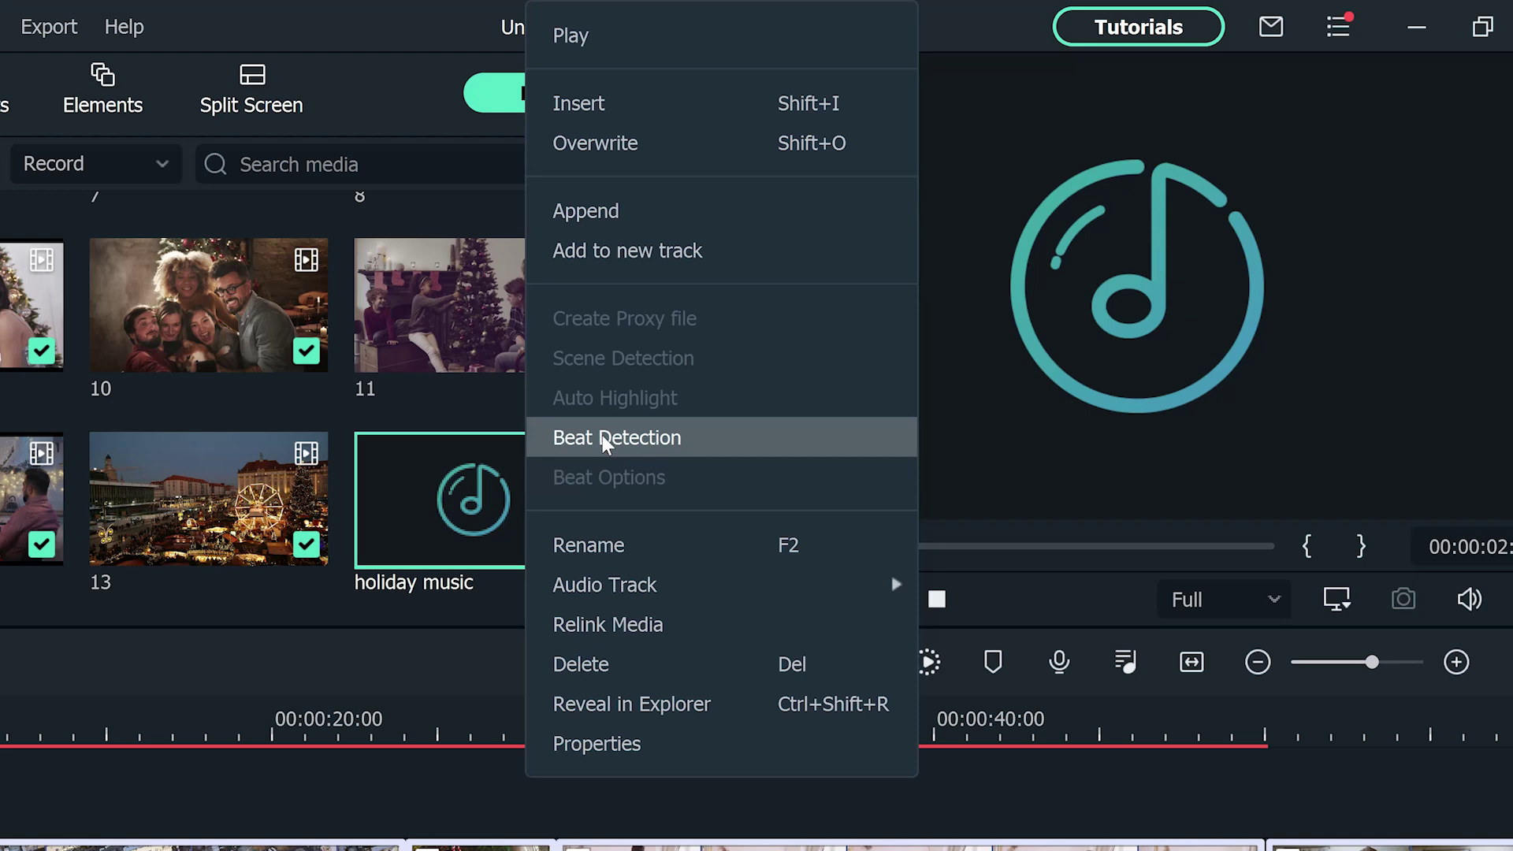
pyautogui.click(606, 440)
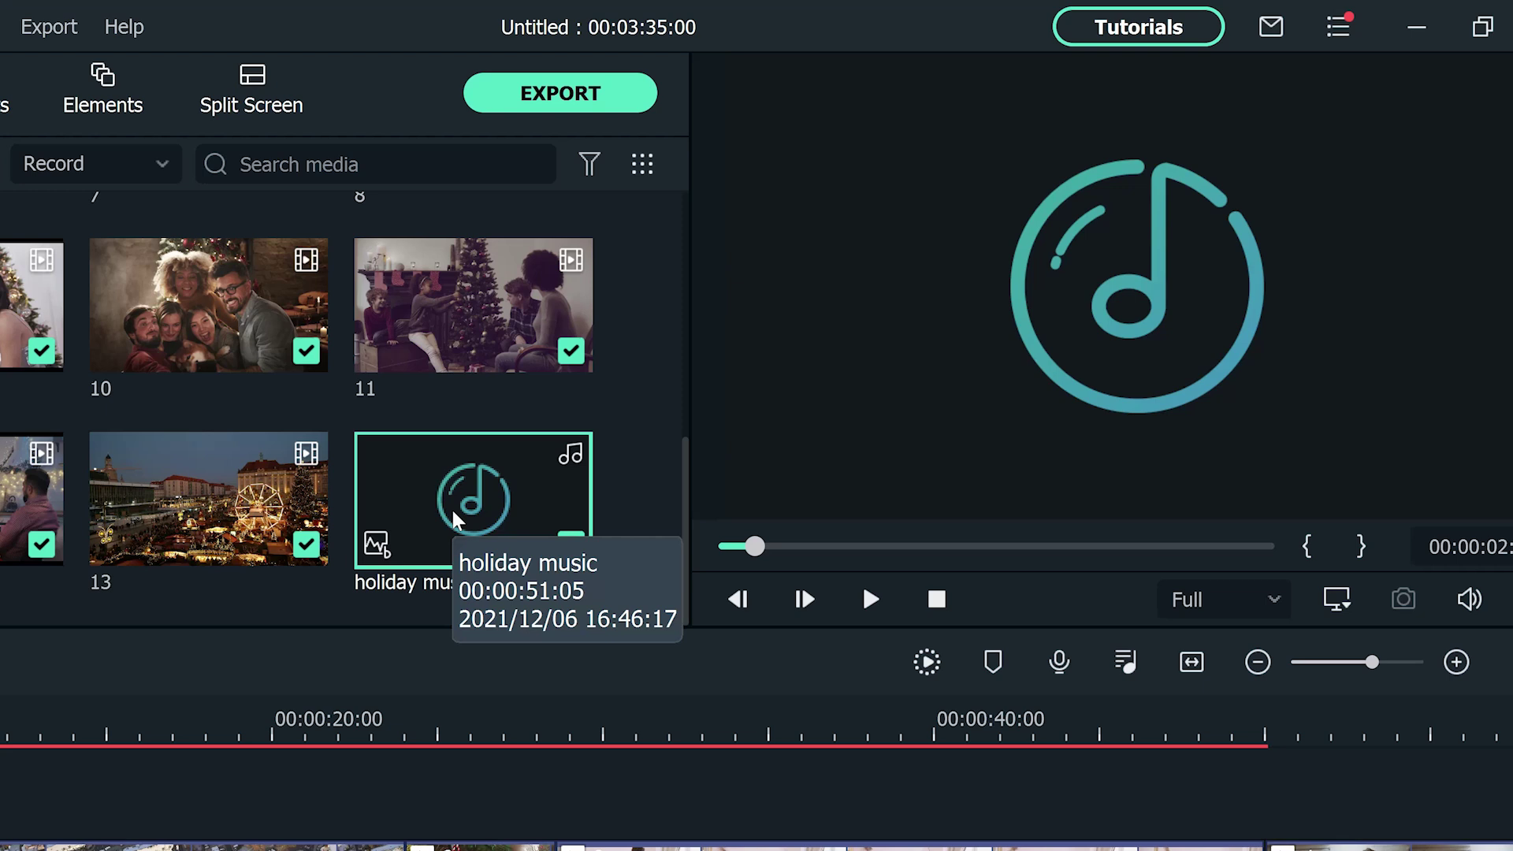
pyautogui.moveTo(455, 520); pyautogui.dragTo(12, 719)
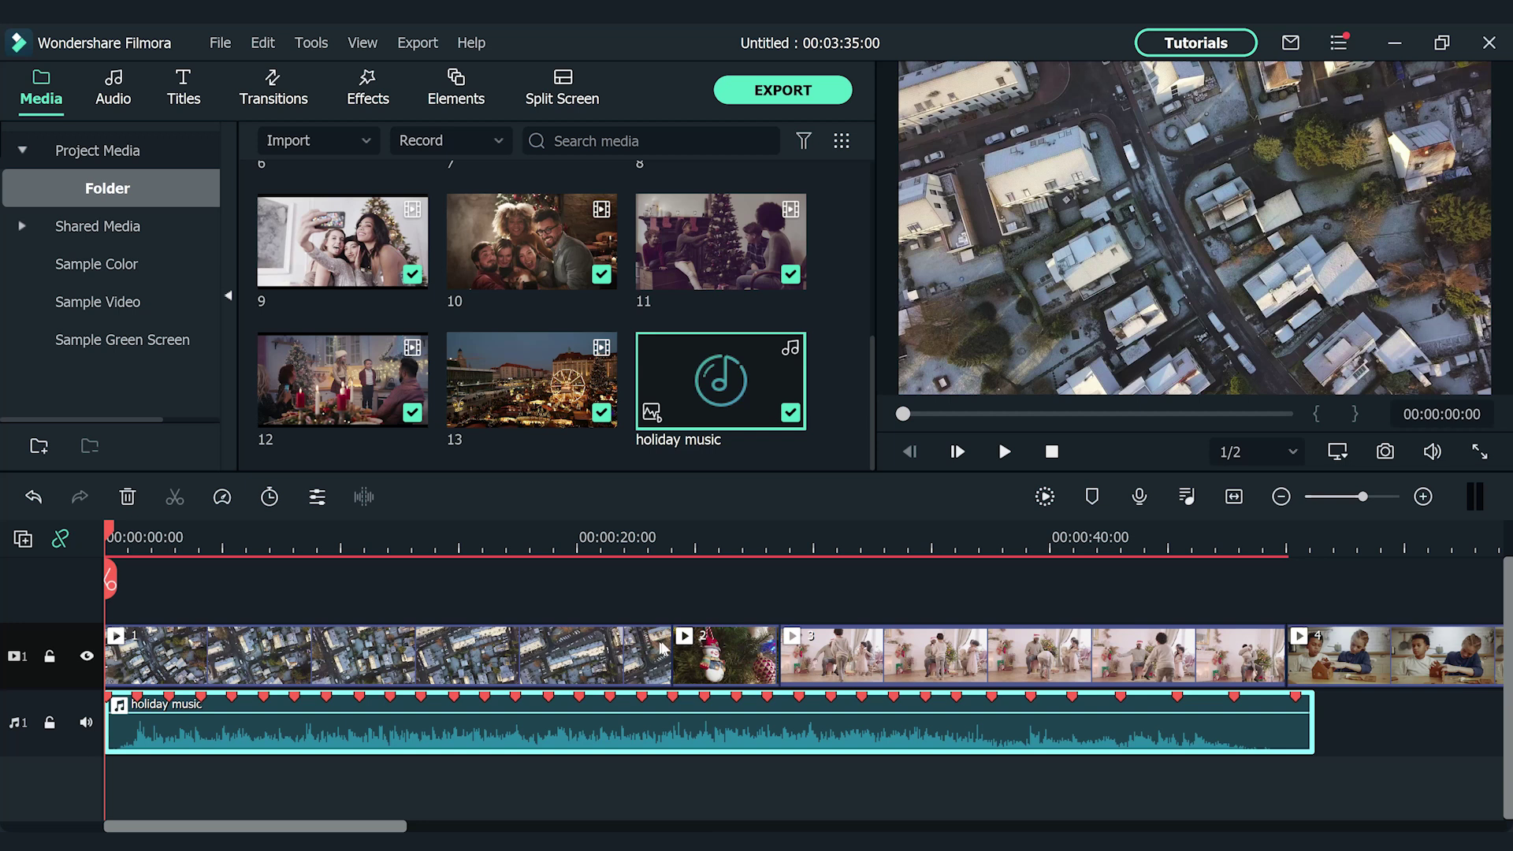
# - Trim the first clip to end on a beat marker, about 6 seconds long
pyautogui.click(664, 650)
pyautogui.moveTo(670, 653); pyautogui.dragTo(260, 650)
pyautogui.click(280, 644)
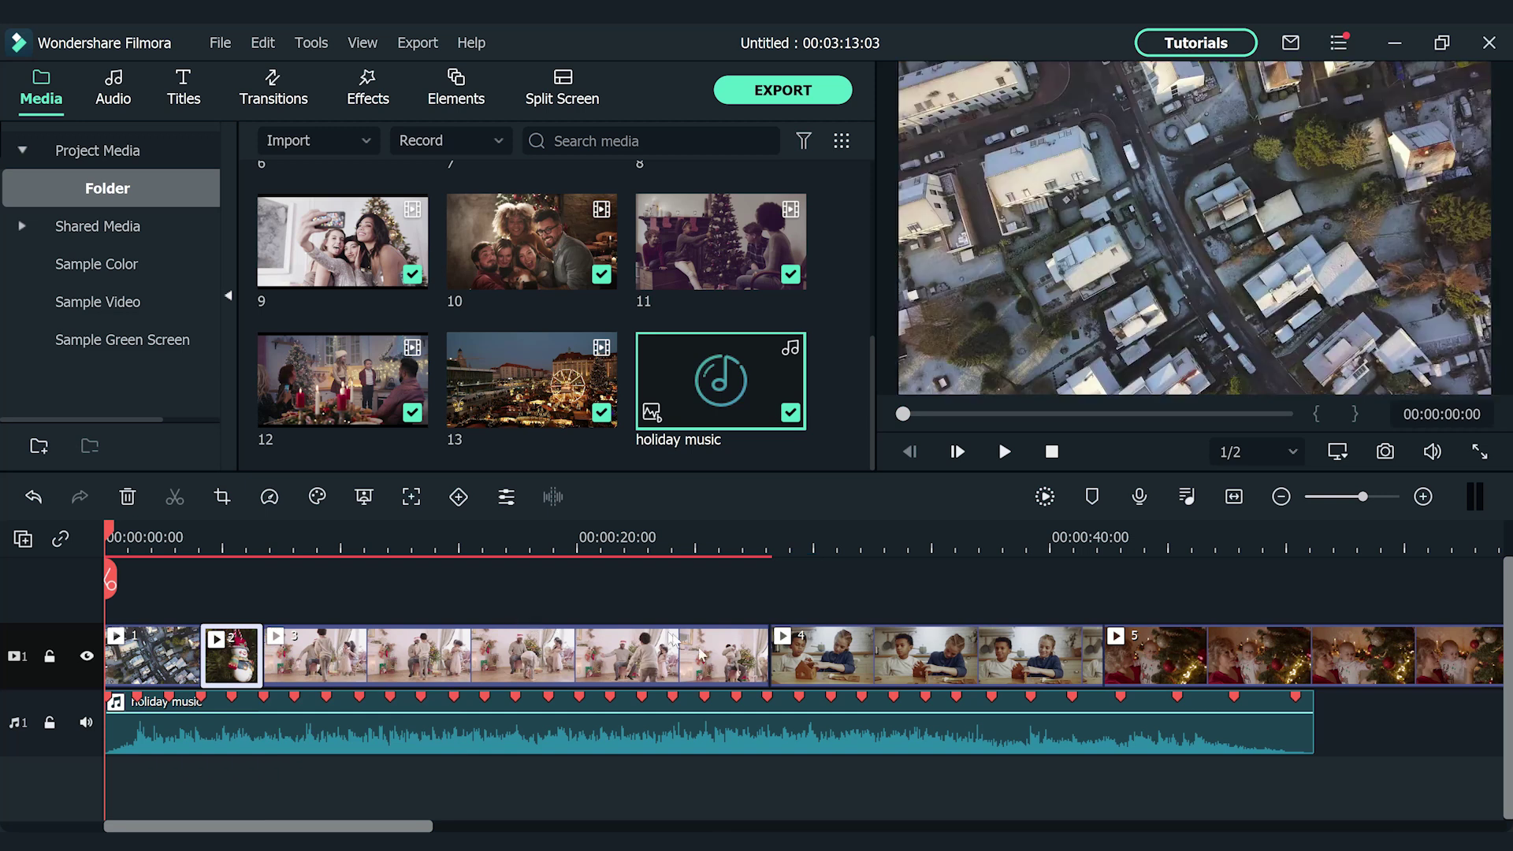
# - Trim clips 2 and 3 to beat markers for a 00:00:51:10 runtime, then play back to check
pyautogui.click(423, 650)
pyautogui.moveTo(422, 651); pyautogui.dragTo(362, 655)
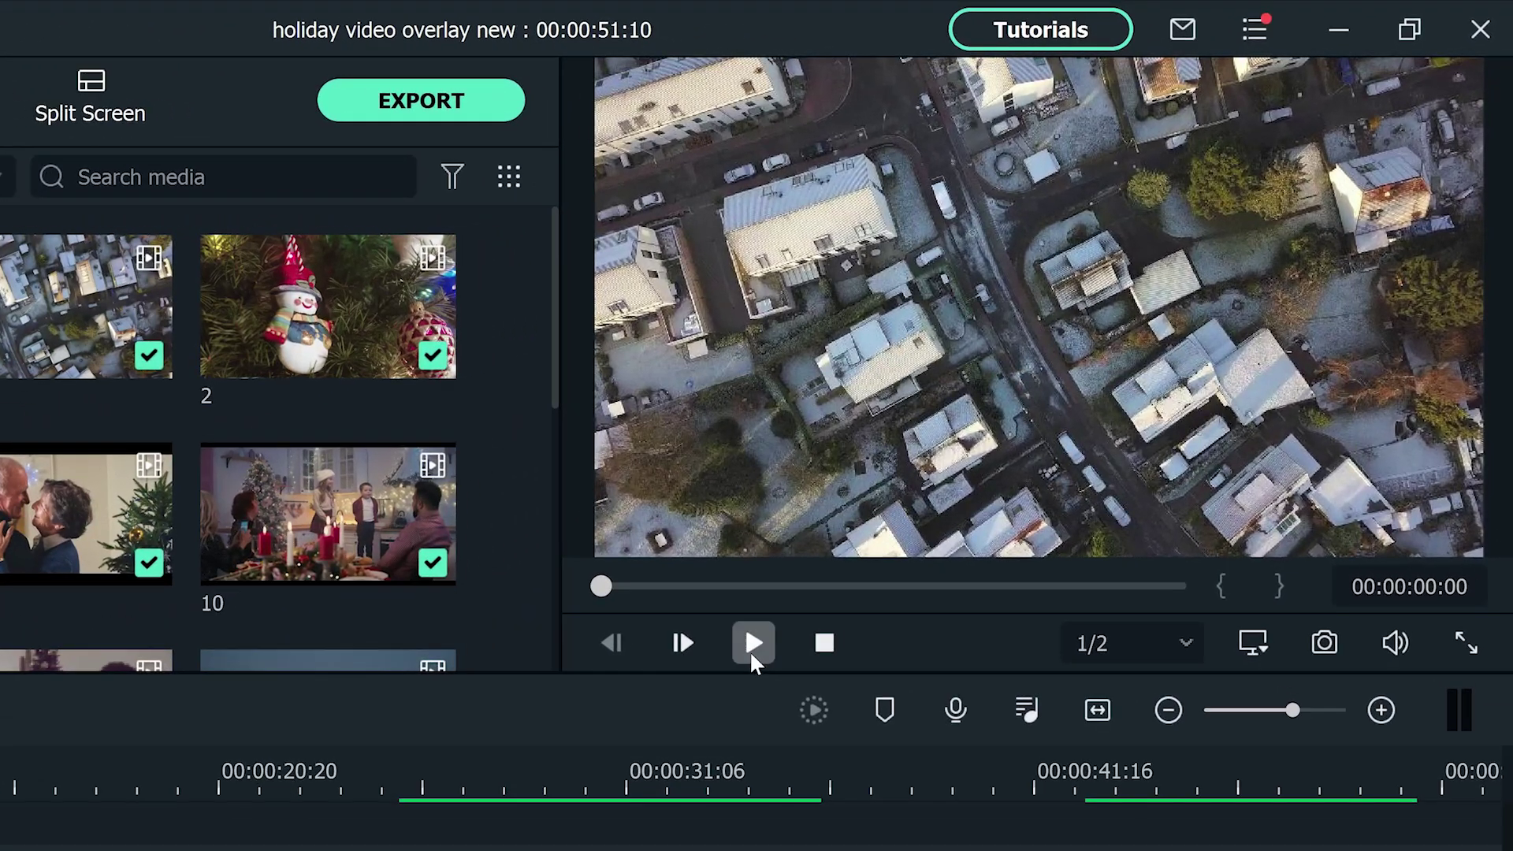
pyautogui.click(950, 495)
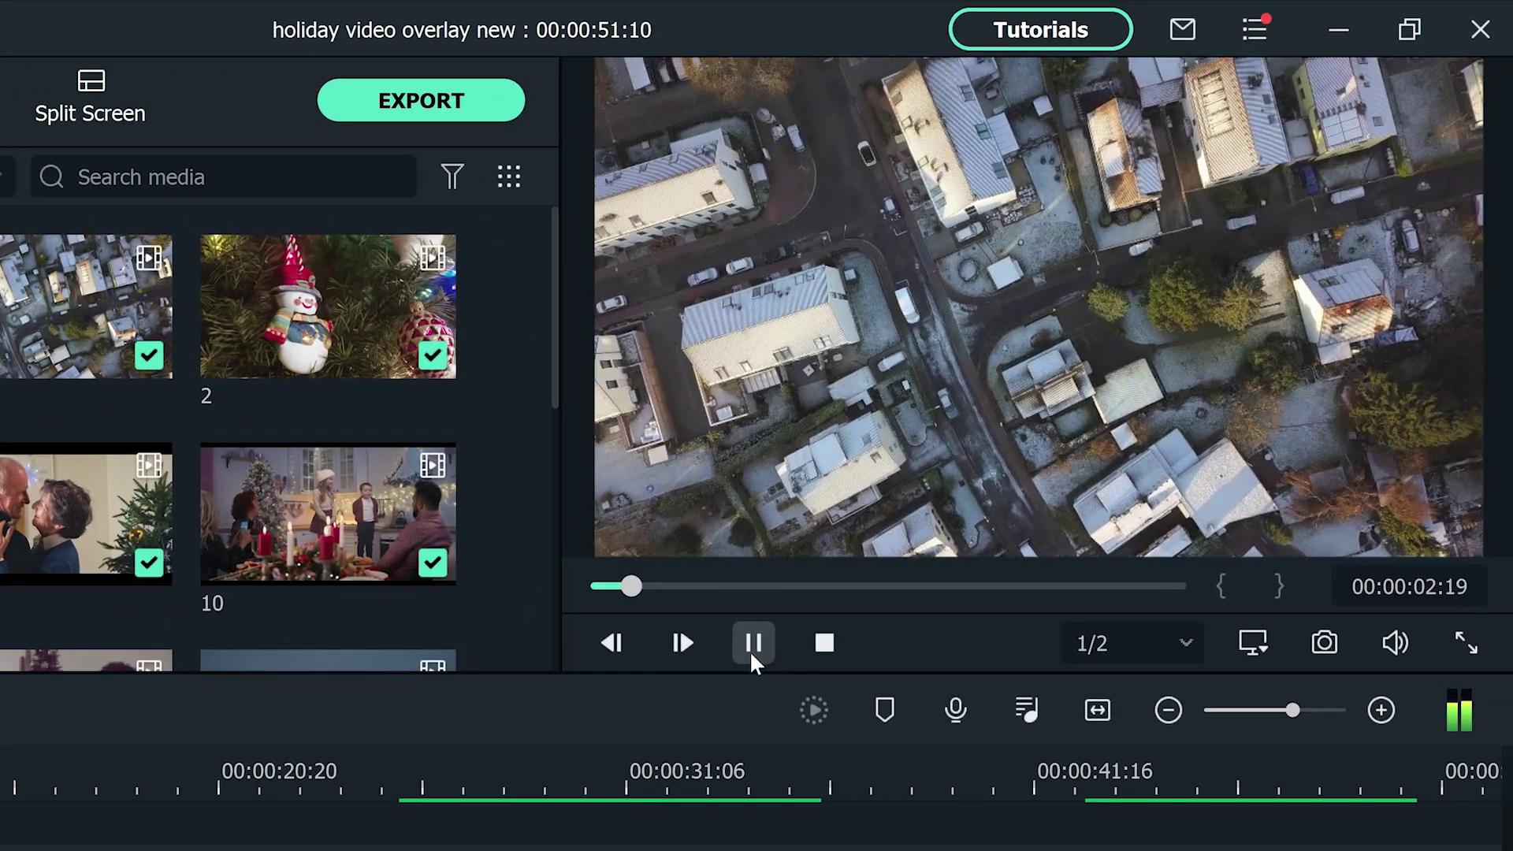
pyautogui.click(751, 654)
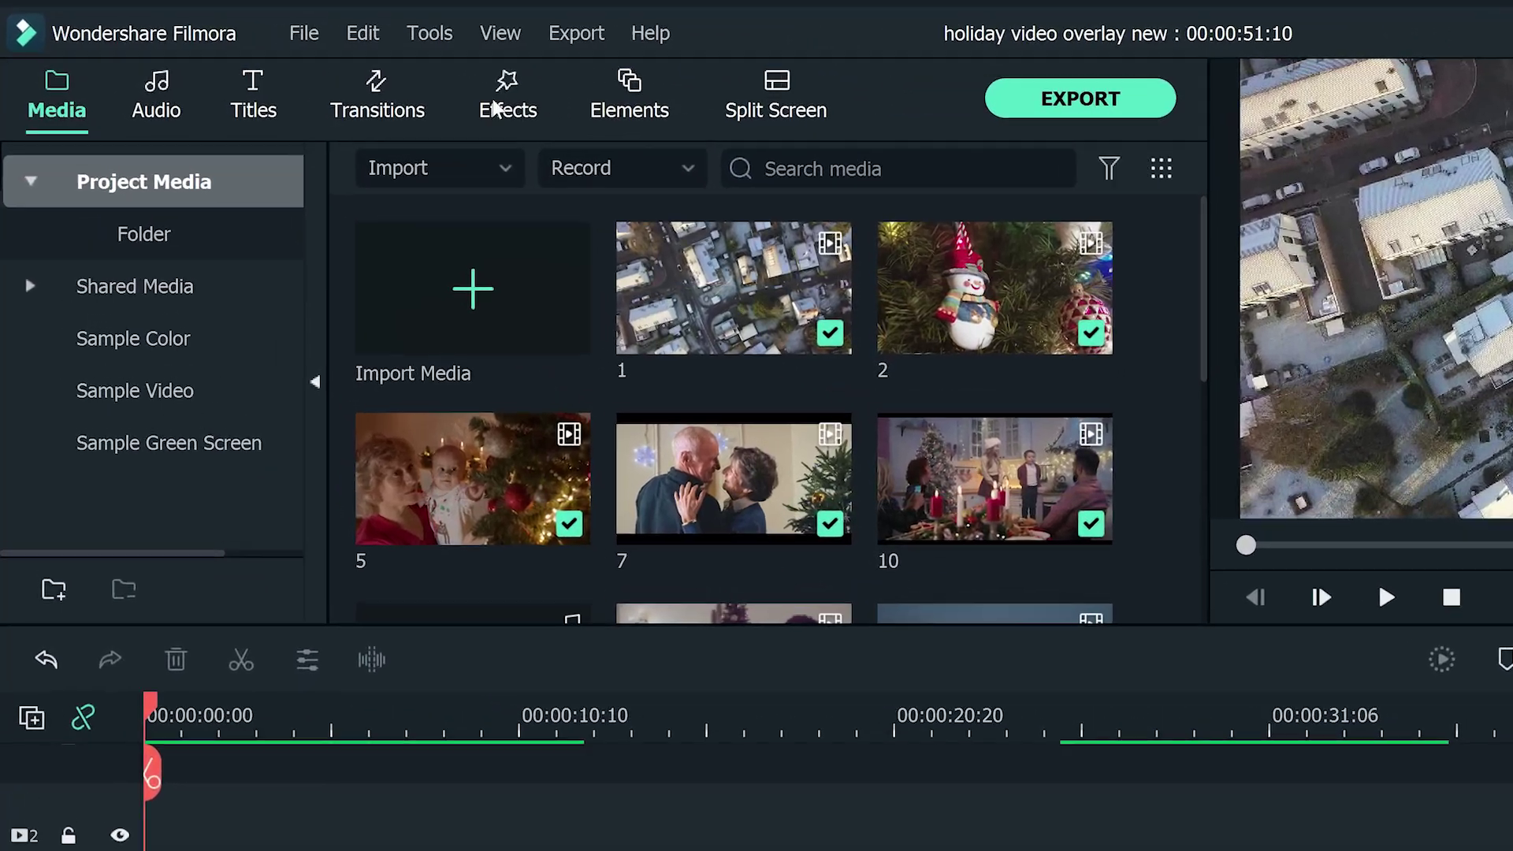
# - Place Christmas Gift Overlay 02 at the start of track 2
pyautogui.click(368, 86)
pyautogui.moveTo(348, 300); pyautogui.dragTo(346, 615)
pyautogui.click(264, 437)
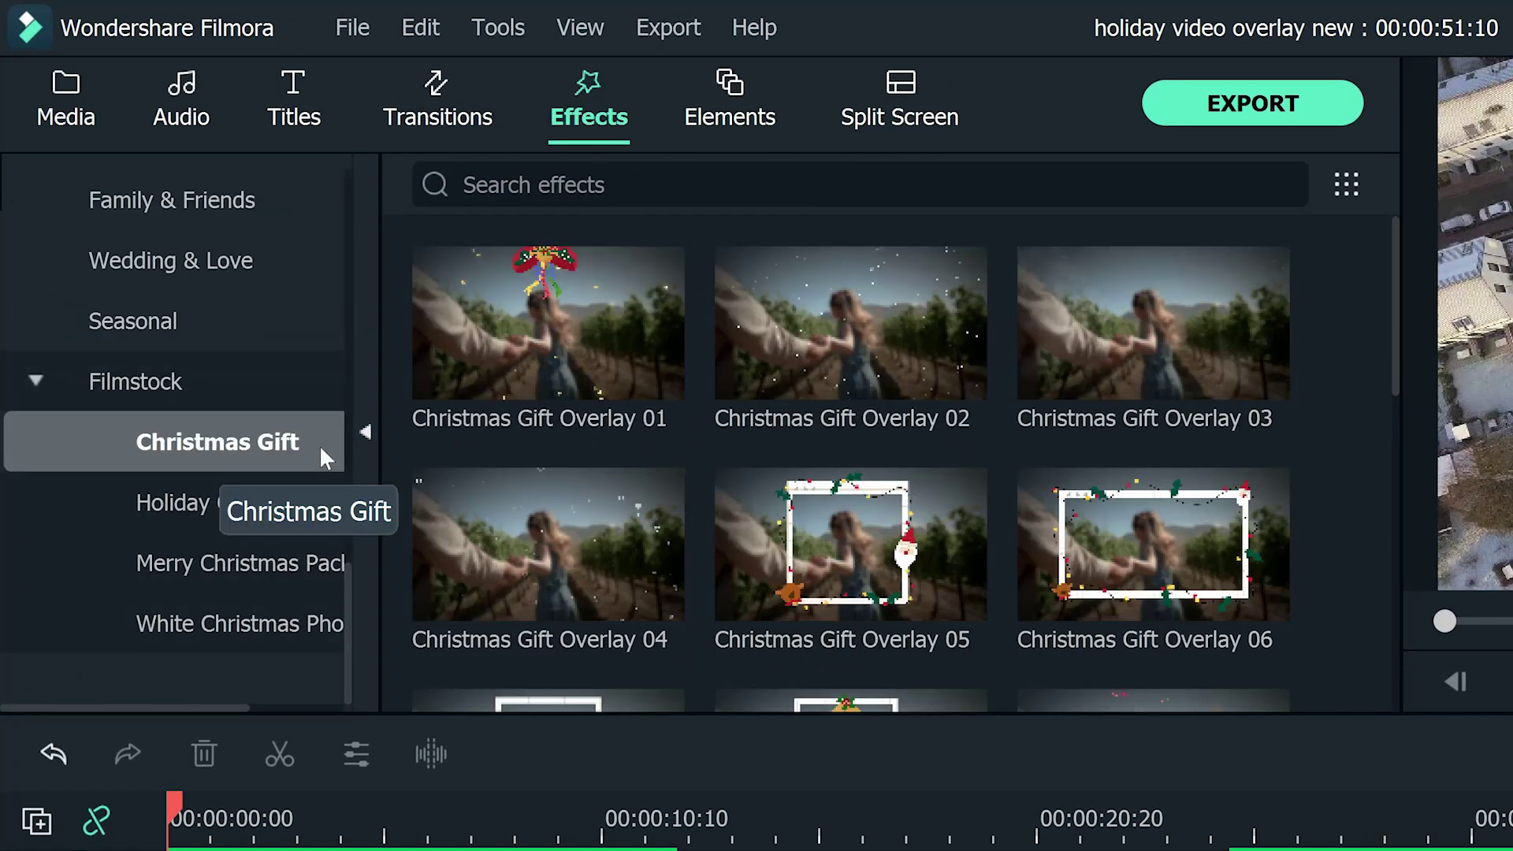
pyautogui.click(804, 350)
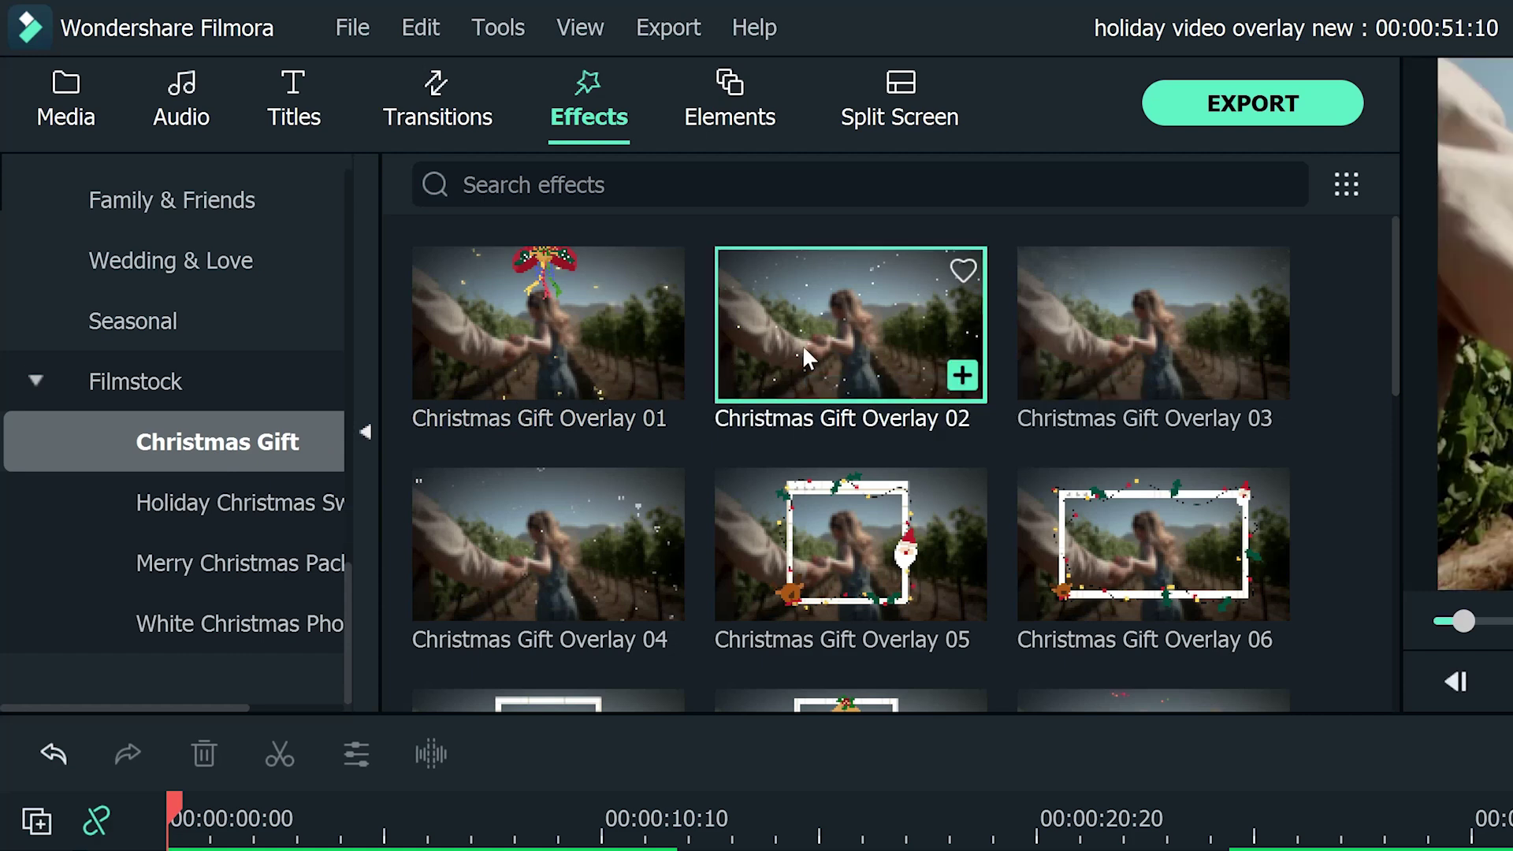
pyautogui.moveTo(802, 344); pyautogui.dragTo(89, 605)
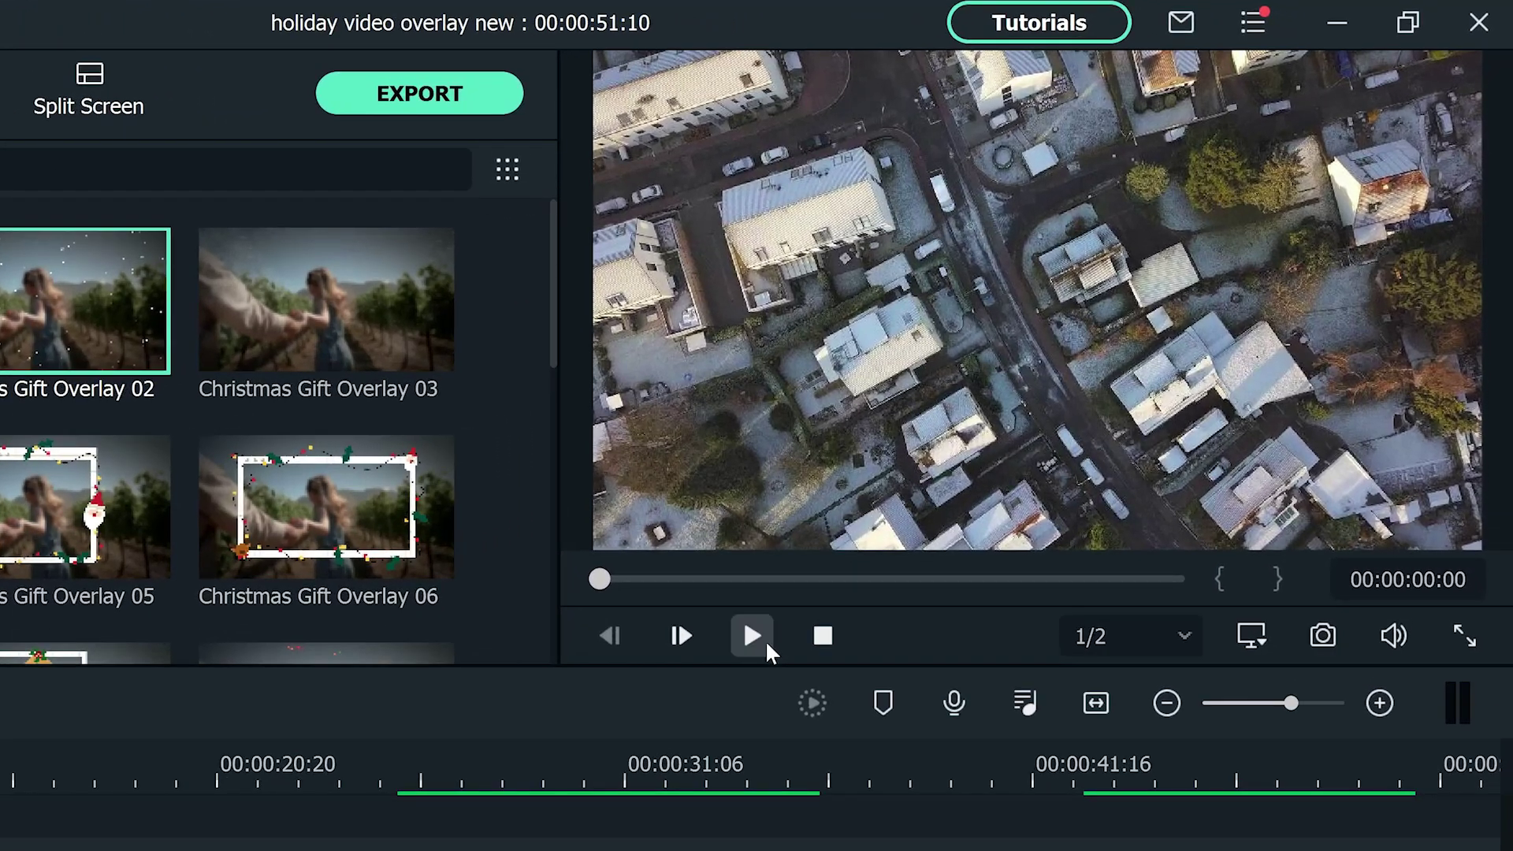
# - Preview the opening, then add Christmas Gift Overlay 11 after it over the snowman shot
pyautogui.click(764, 640)
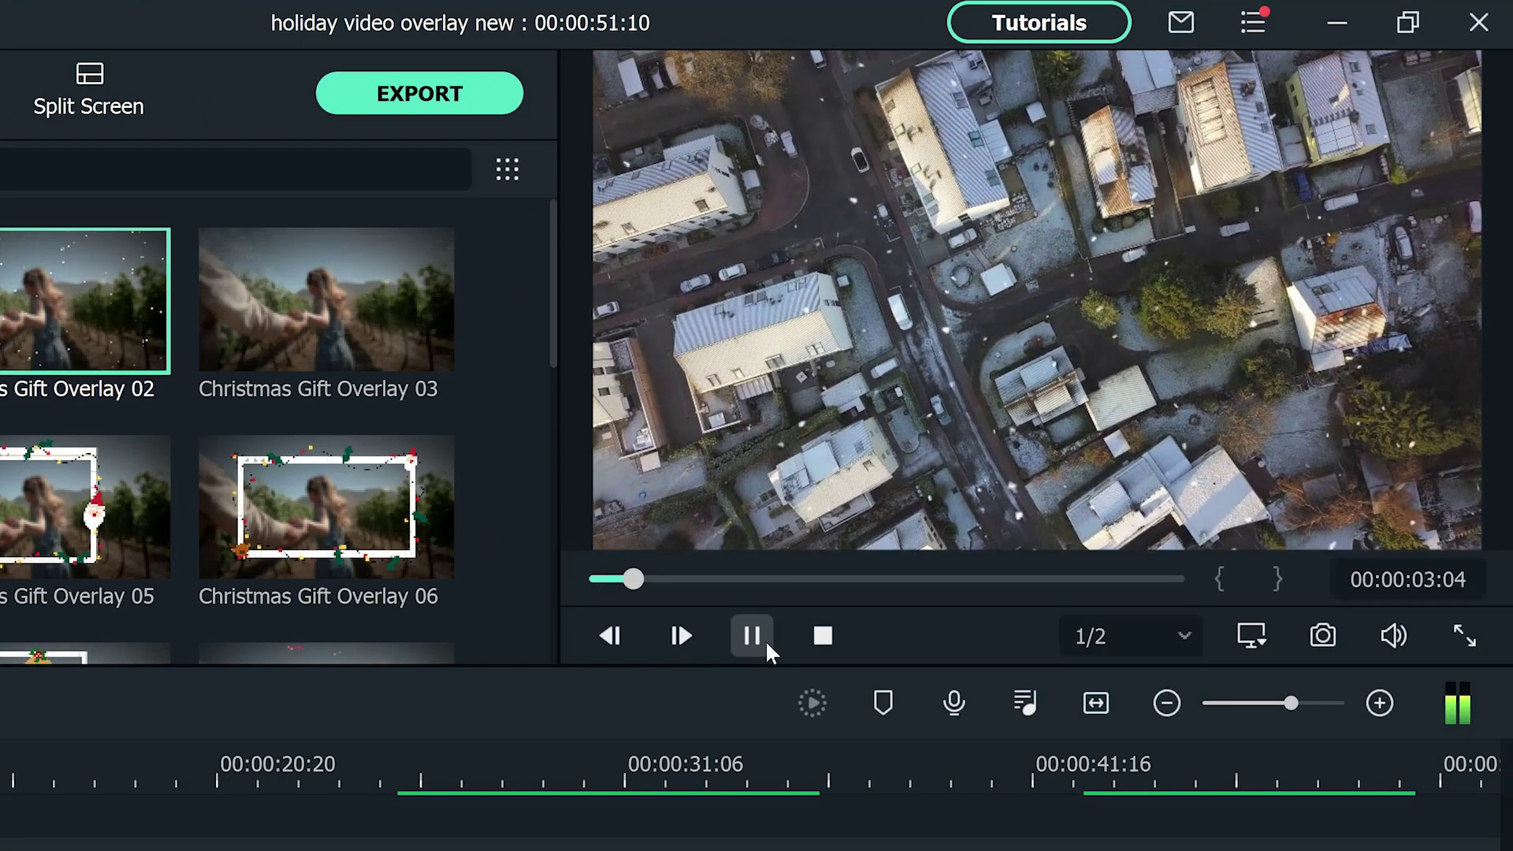
pyautogui.click(753, 637)
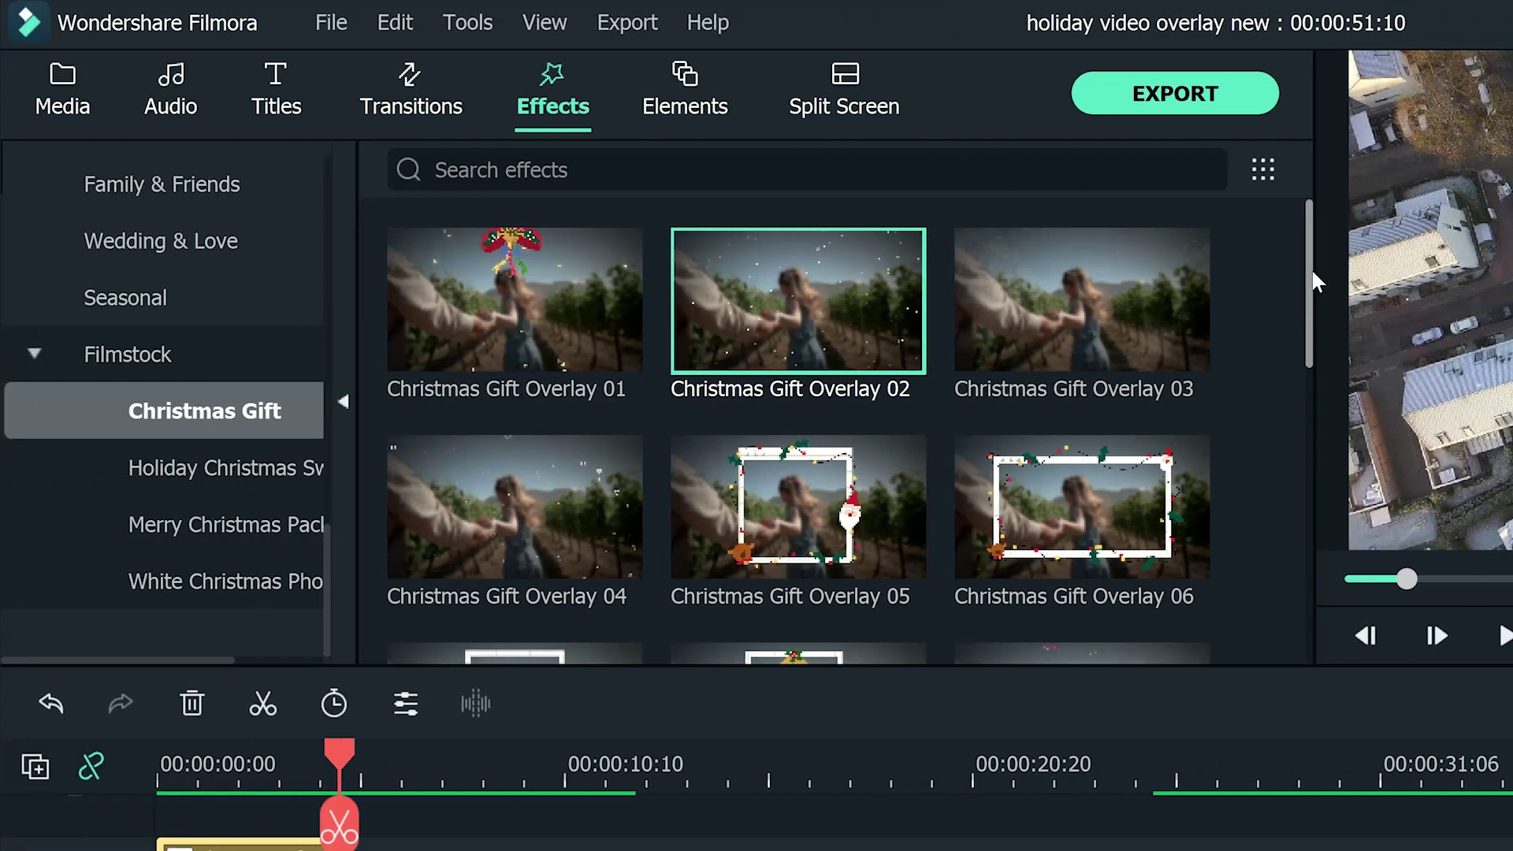
pyautogui.moveTo(996, 268); pyautogui.dragTo(998, 509)
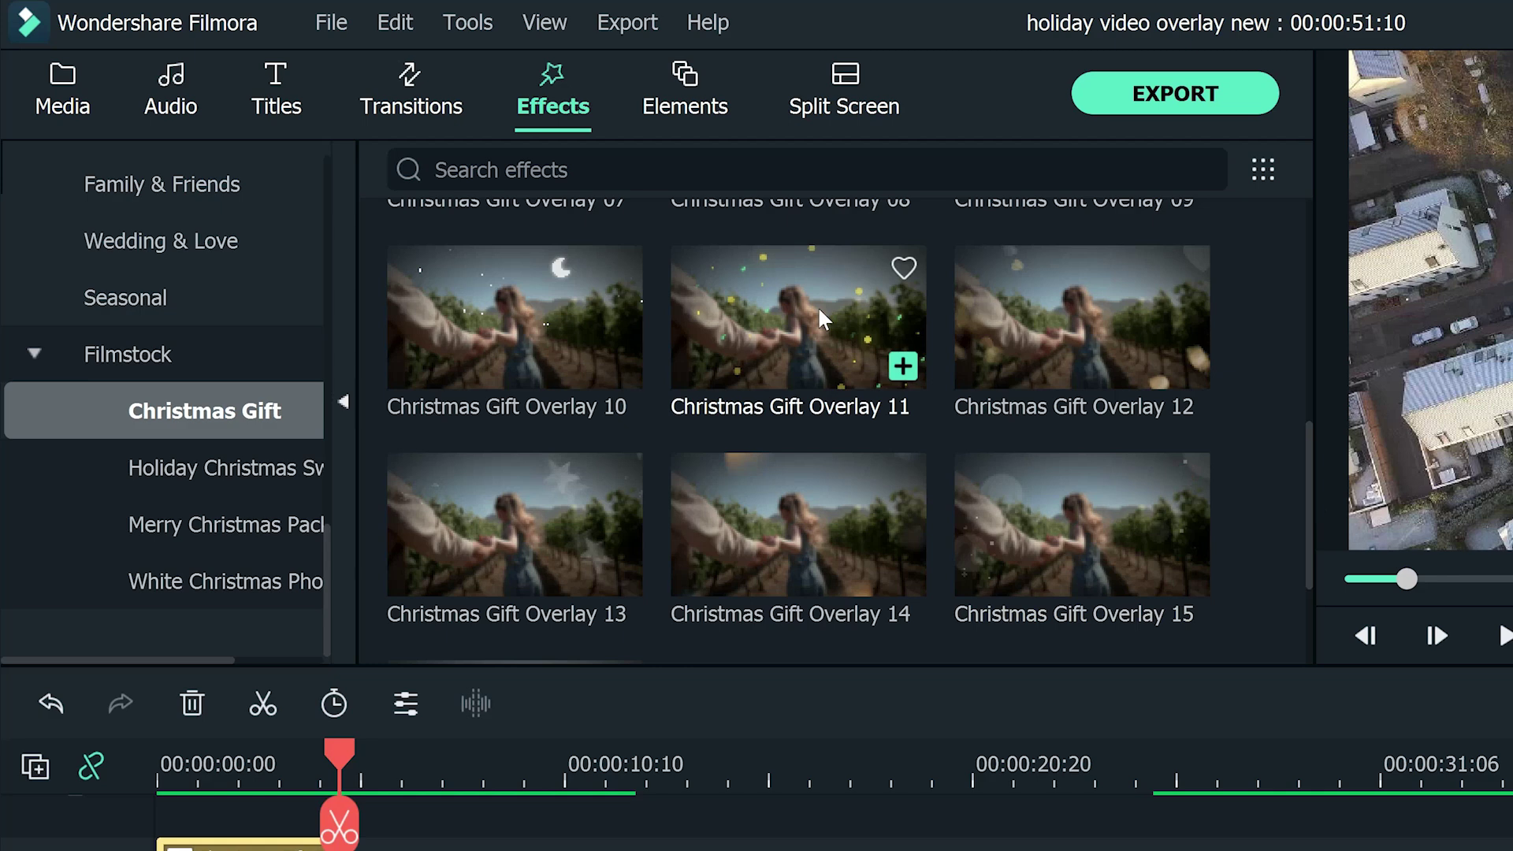
pyautogui.moveTo(817, 306); pyautogui.dragTo(430, 850)
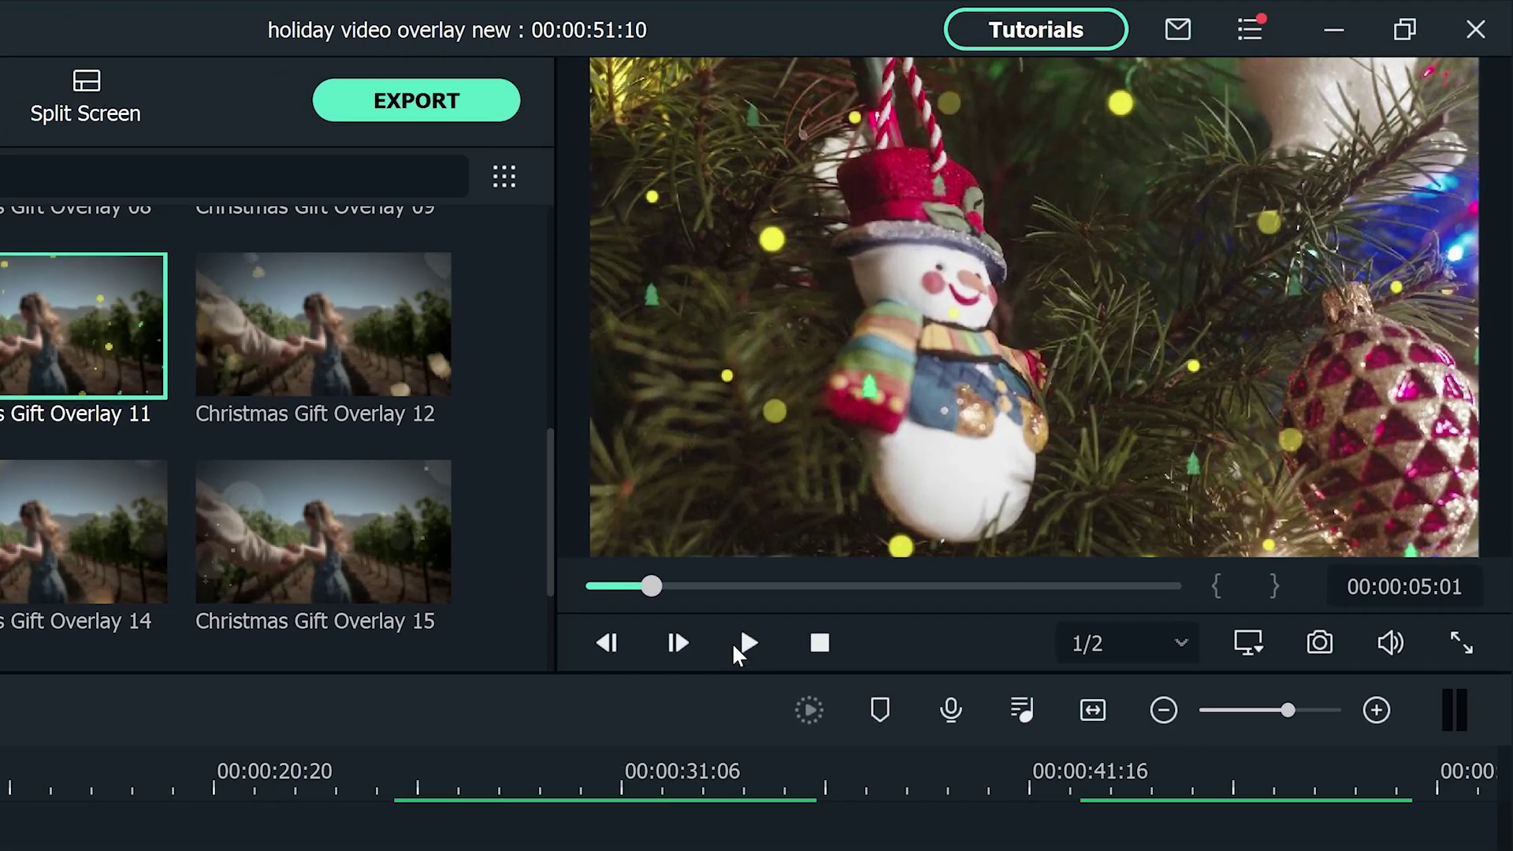
# - Preview the overlays, then set the playhead to 00:00:17:00 on the family clip
pyautogui.click(837, 568)
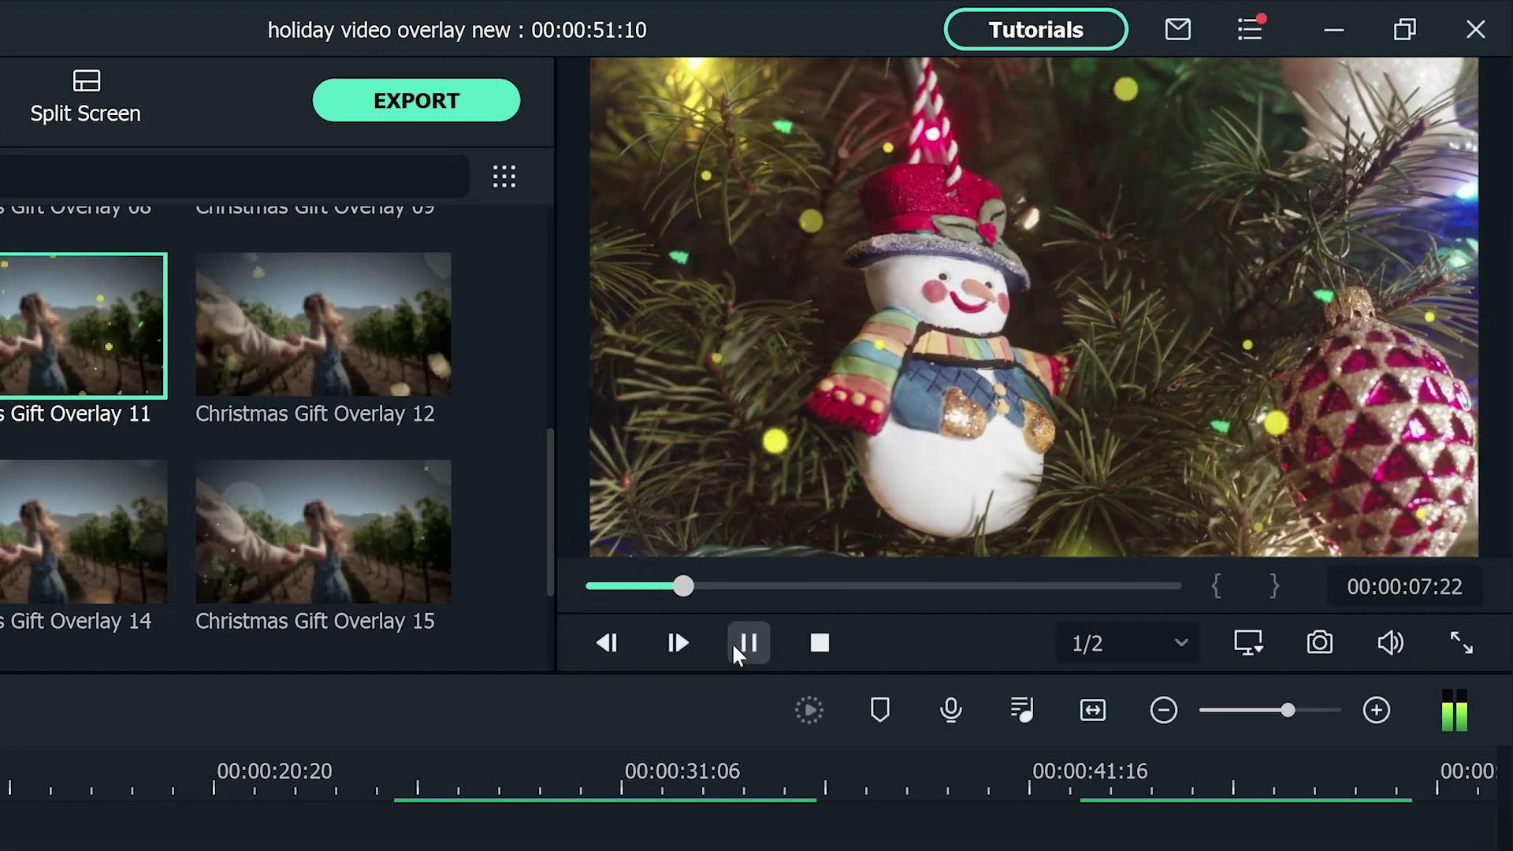
pyautogui.click(735, 645)
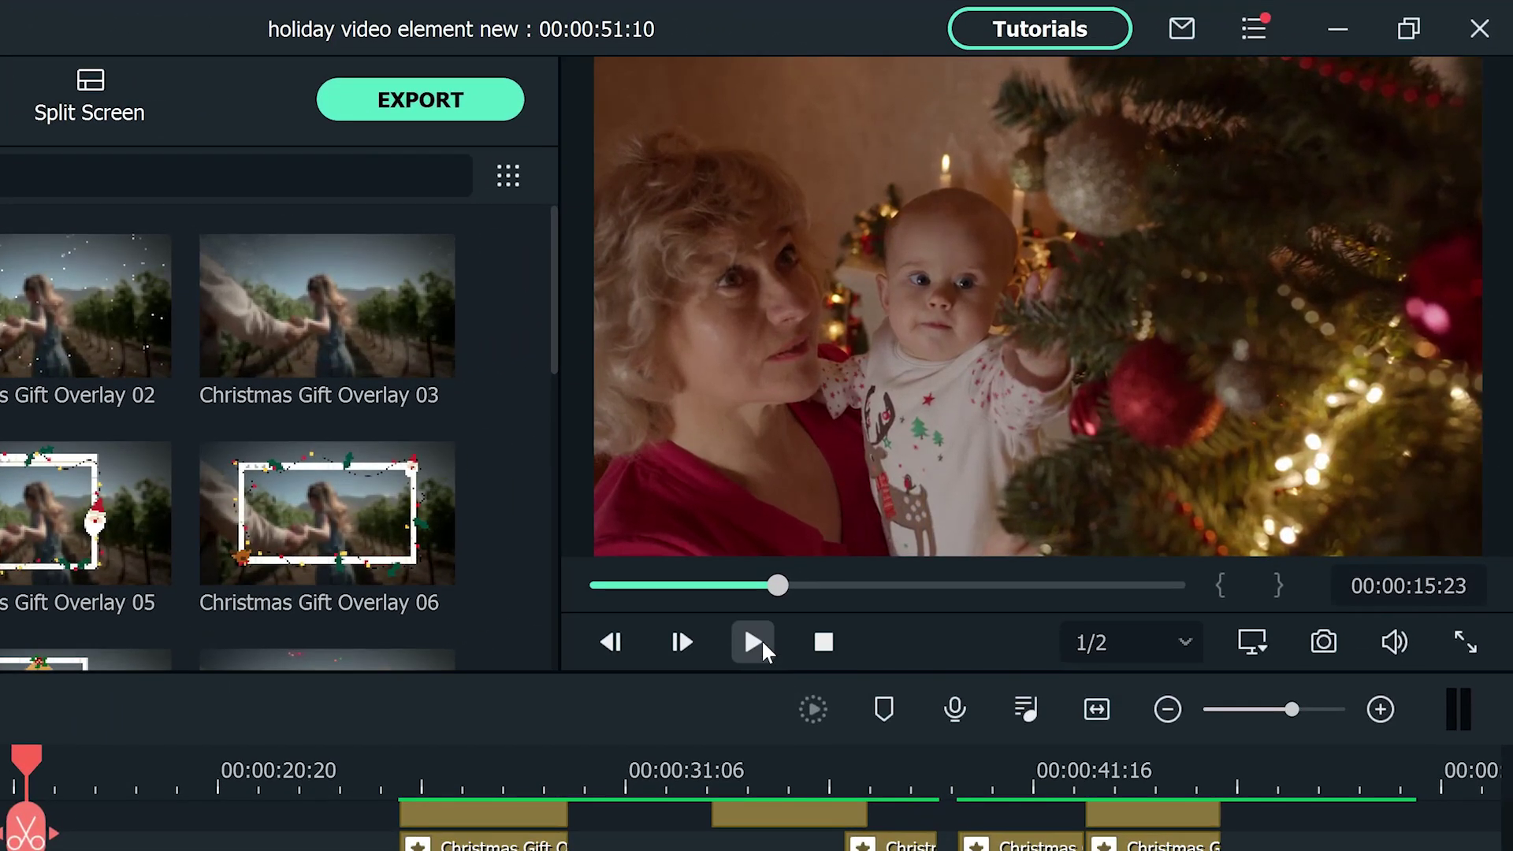
pyautogui.click(753, 642)
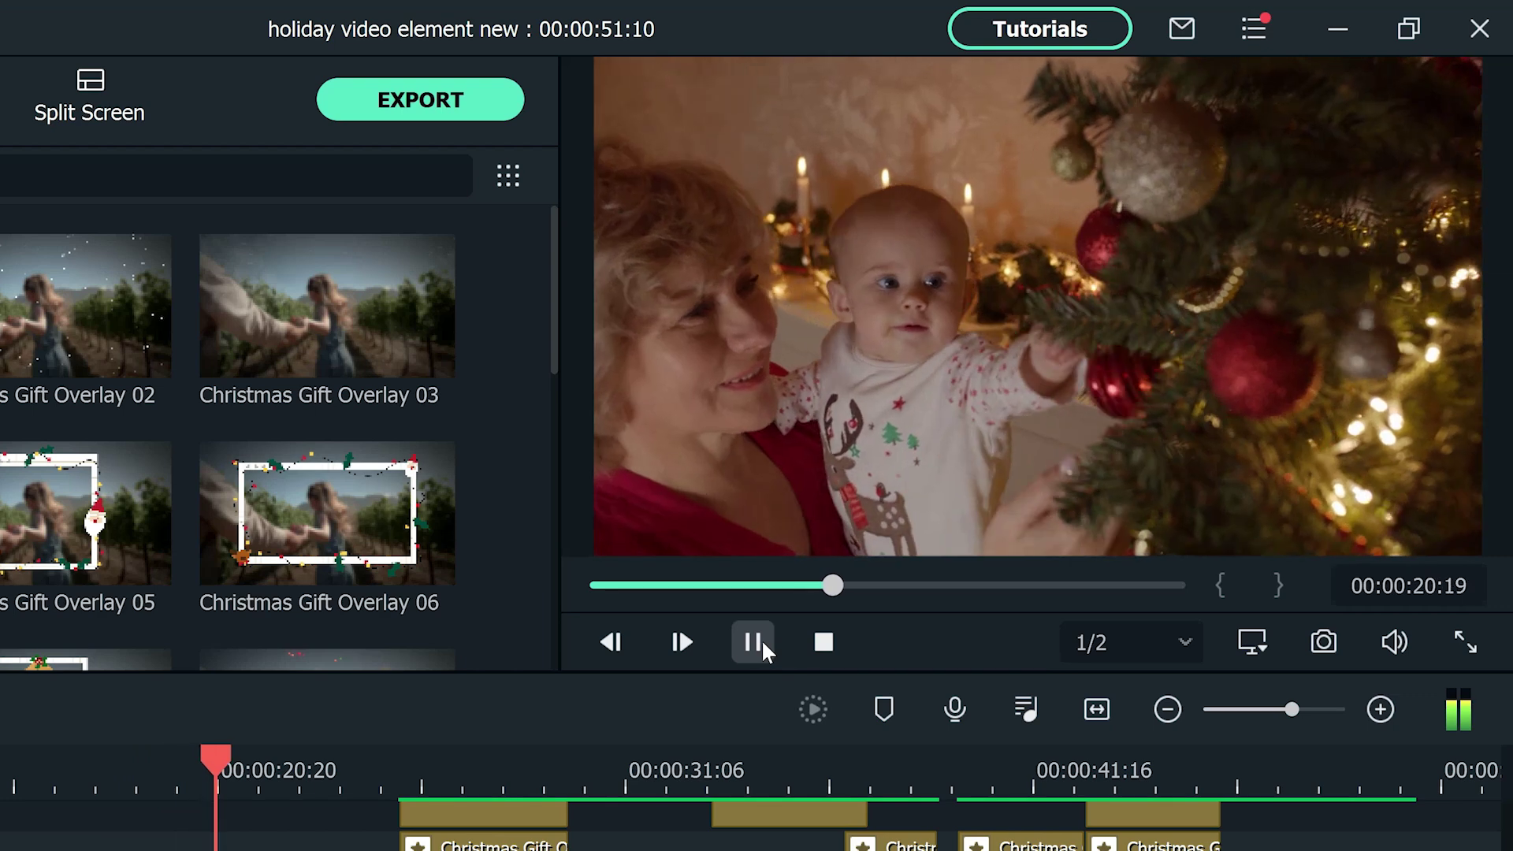
pyautogui.click(753, 642)
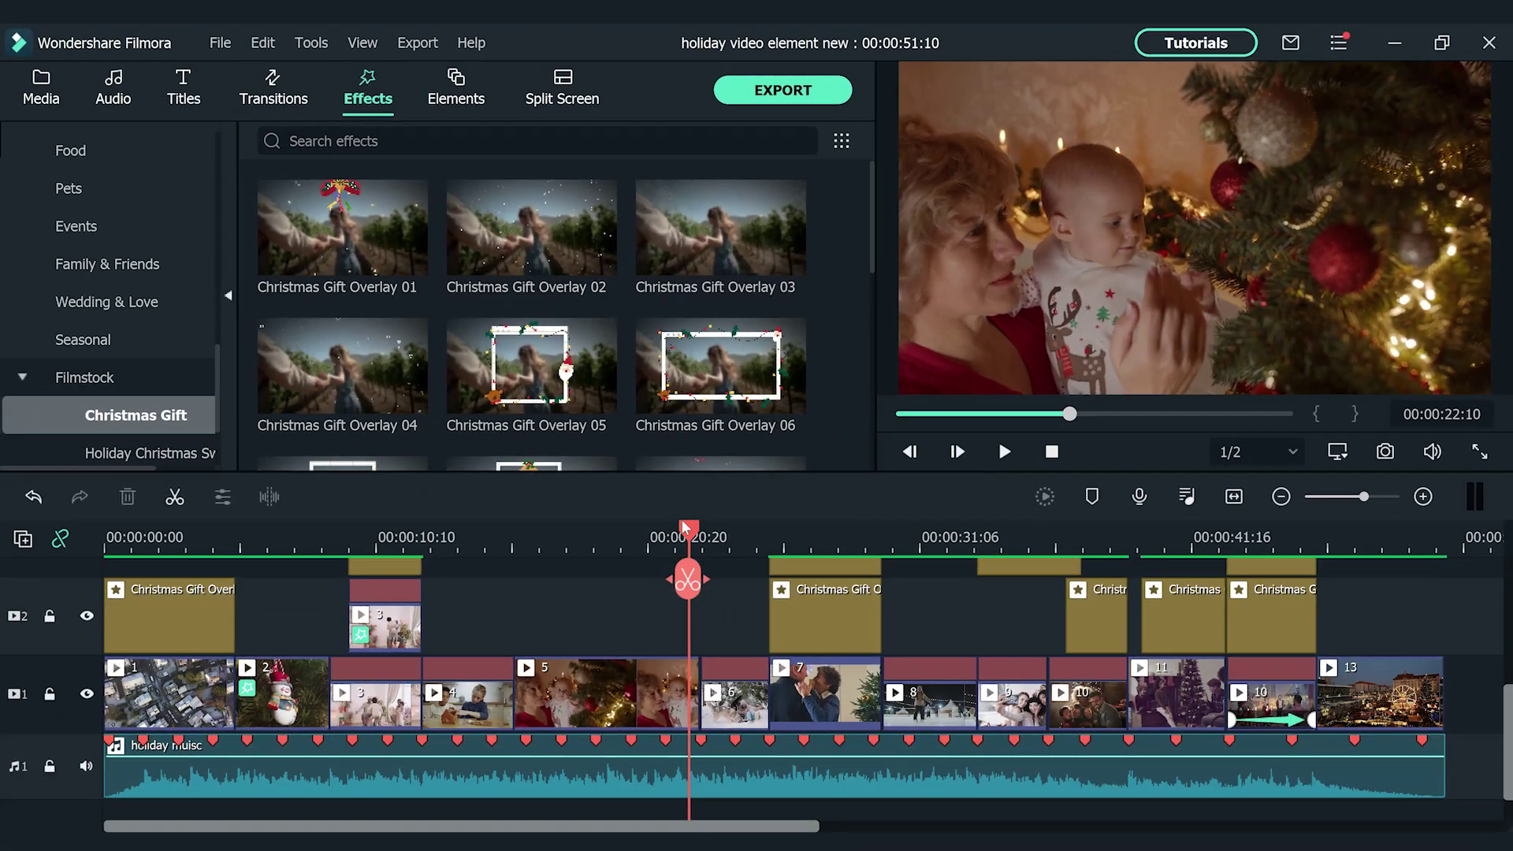
pyautogui.click(142, 784)
pyautogui.moveTo(575, 564); pyautogui.dragTo(549, 569)
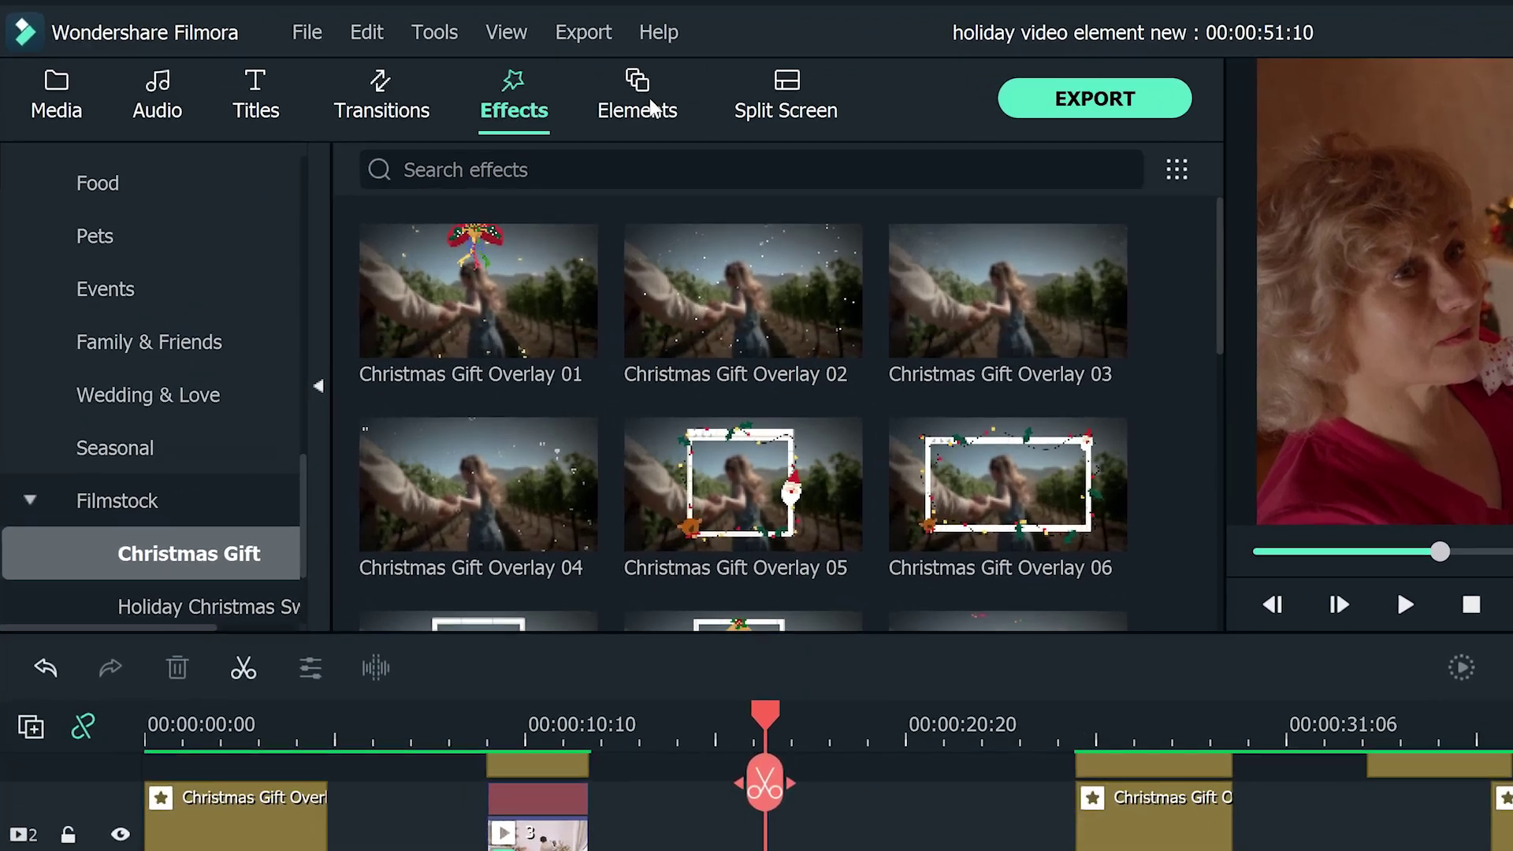
# - Show the Filmstock Christmas Gift elements in the Elements library
pyautogui.click(465, 97)
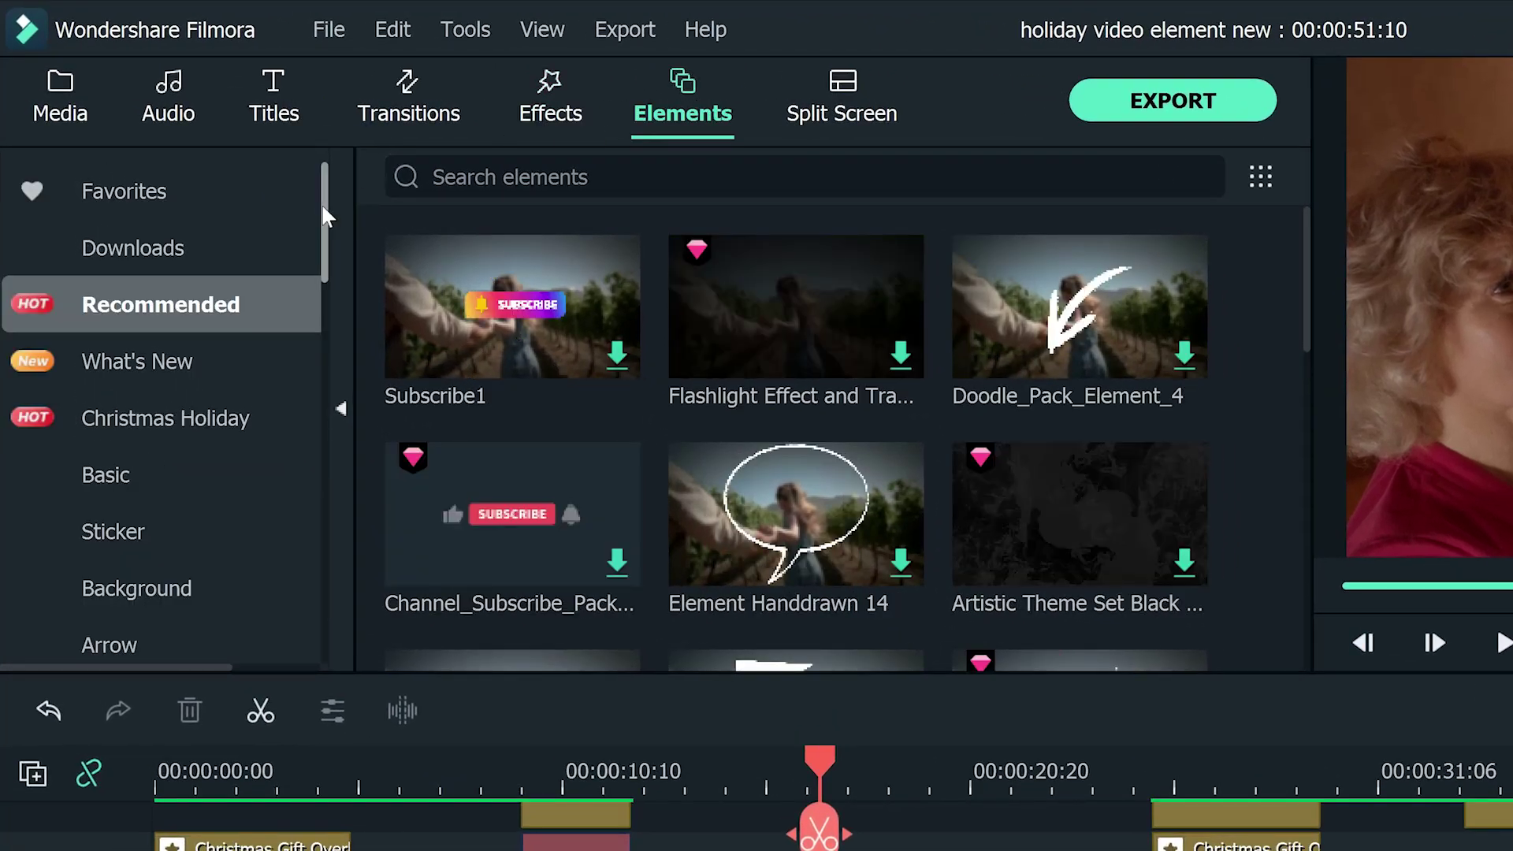
pyautogui.scroll(-5, 324, 213)
pyautogui.click(30, 603)
pyautogui.scroll(-2, 319, 524)
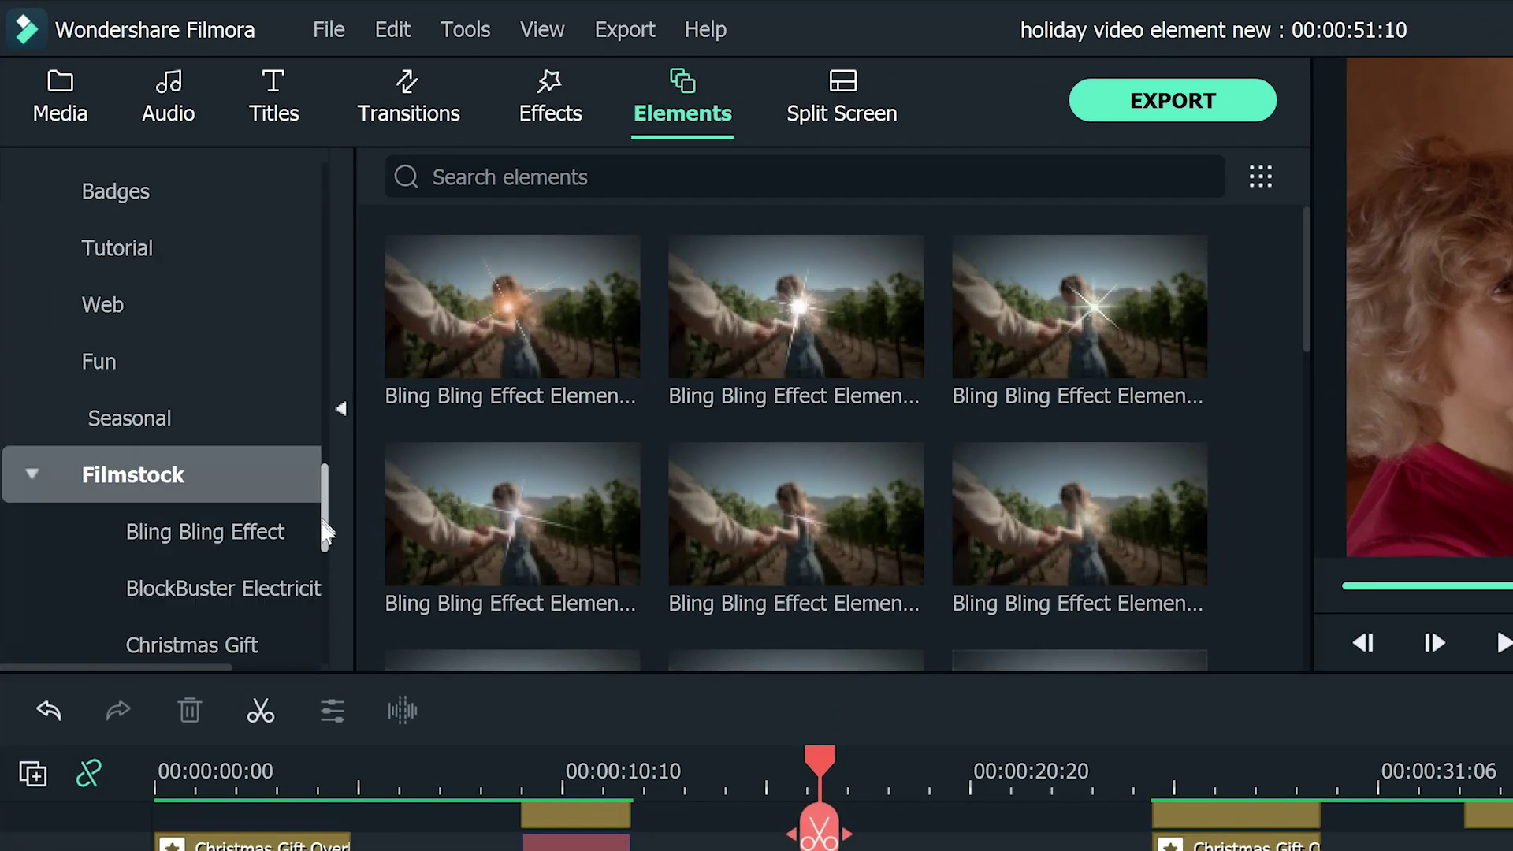
pyautogui.scroll(-3, 325, 532)
pyautogui.click(249, 485)
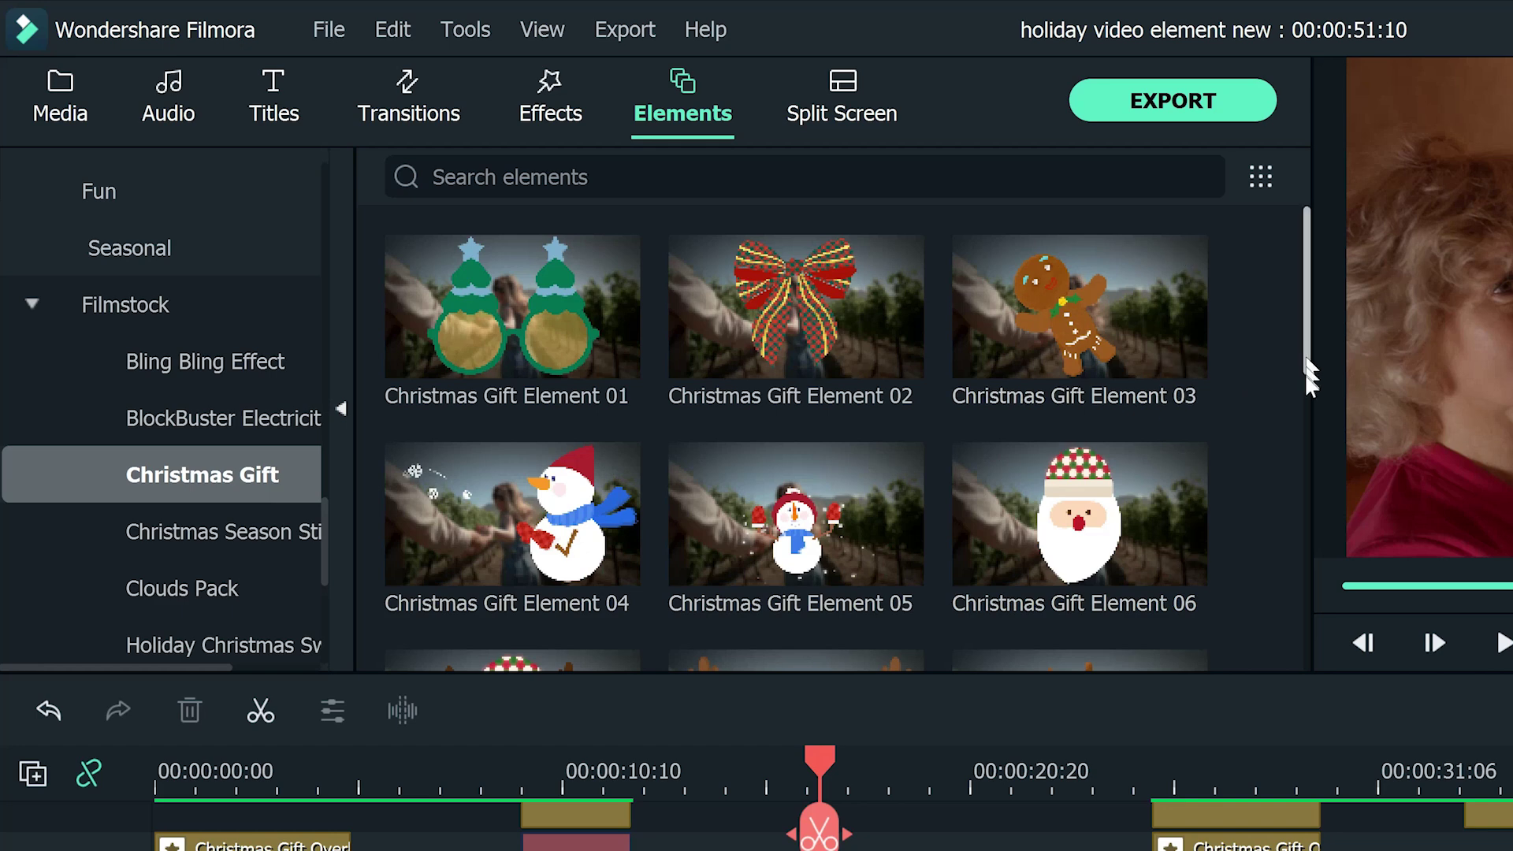
# - Place Christmas Gift Element 10, a Santa hat, on track 2 at the playhead
pyautogui.moveTo(1308, 370); pyautogui.dragTo(1305, 542)
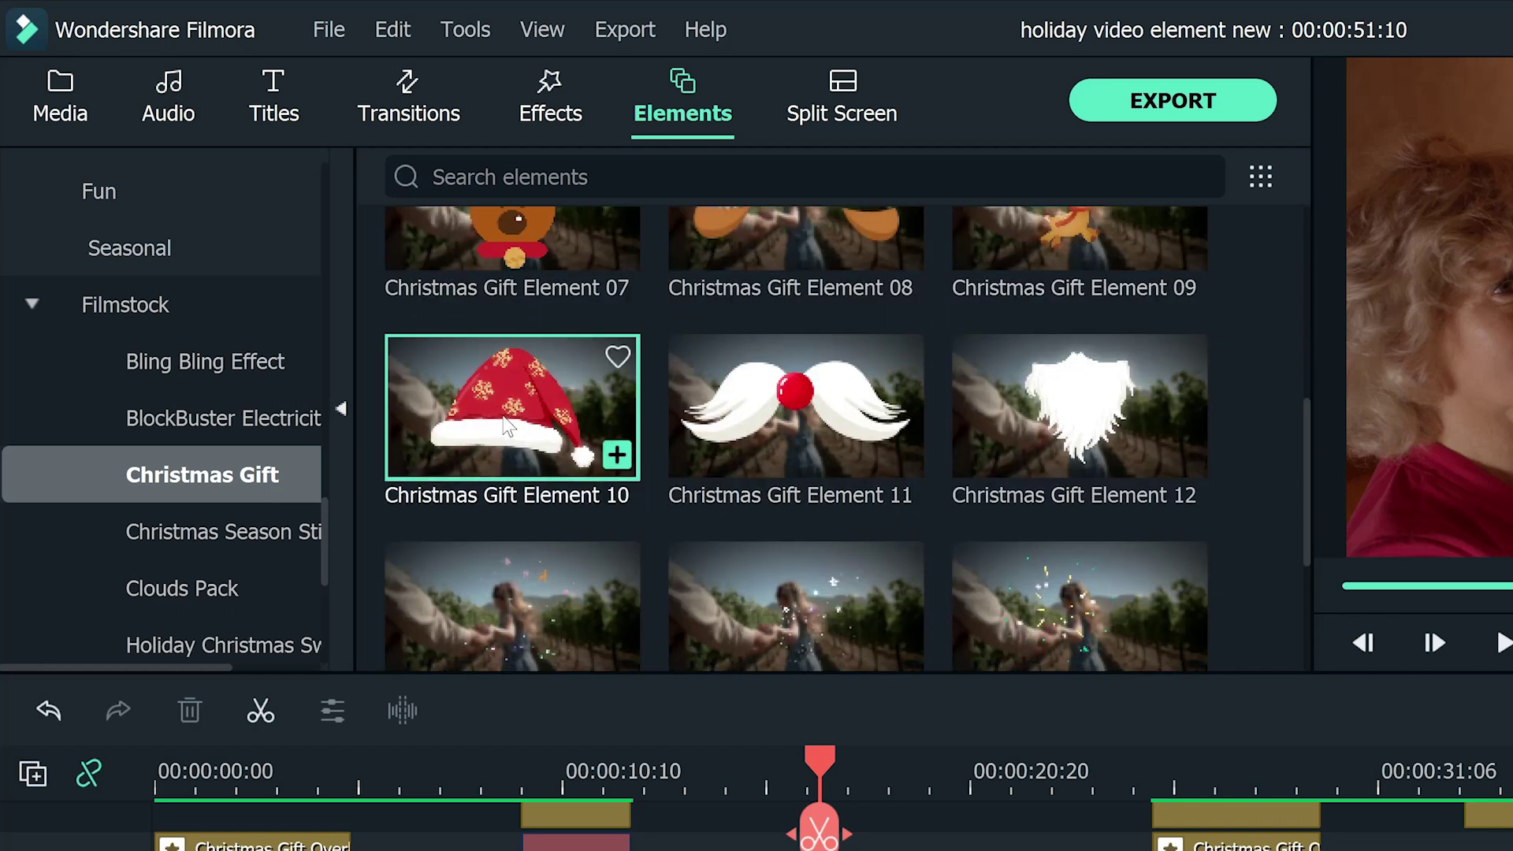
pyautogui.moveTo(505, 426); pyautogui.dragTo(836, 850)
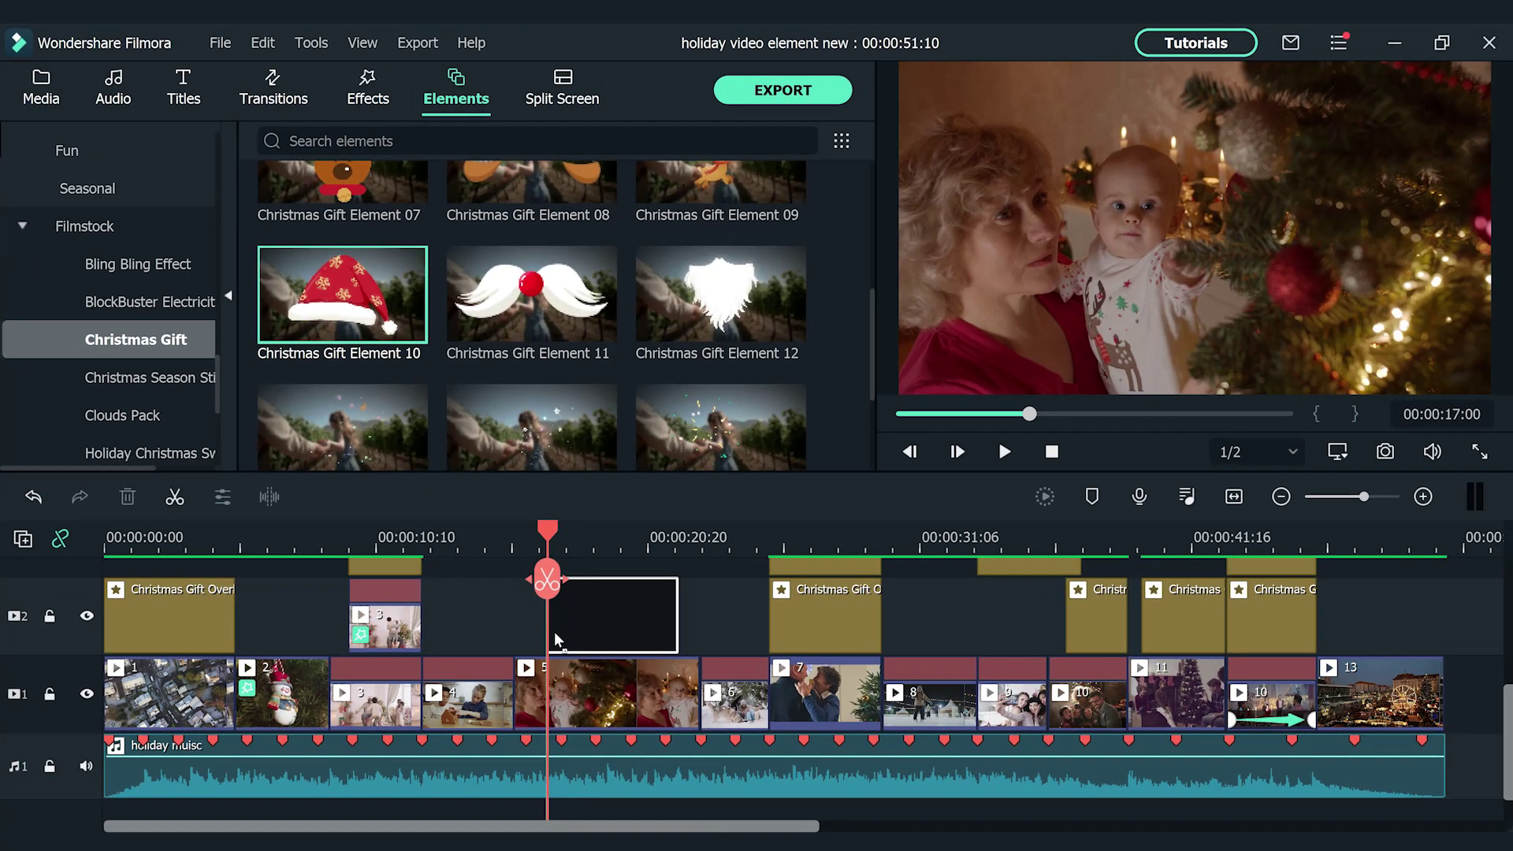
pyautogui.moveTo(555, 631); pyautogui.dragTo(553, 631)
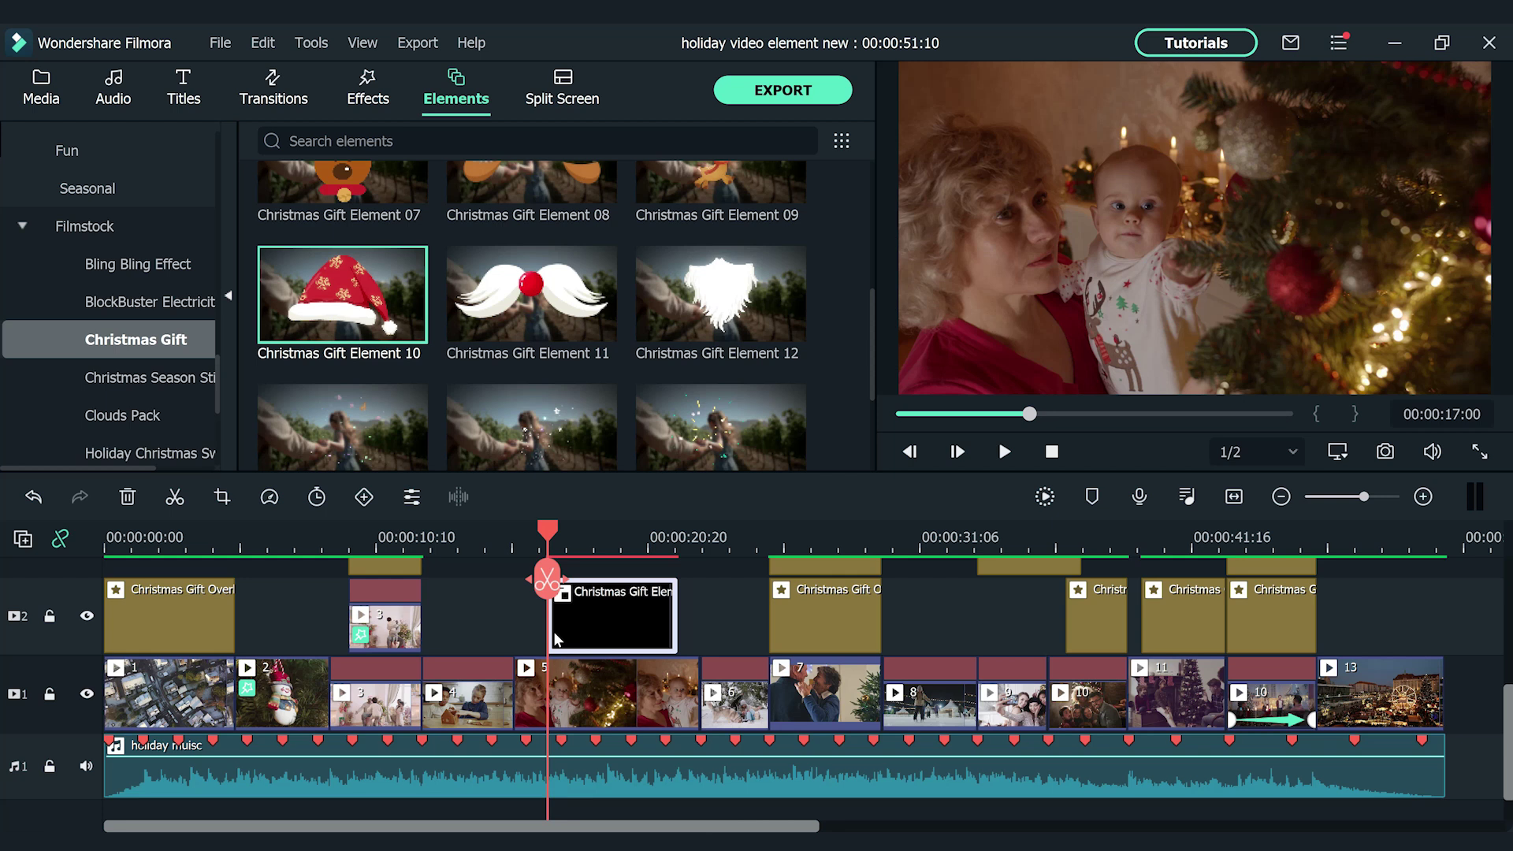
pyautogui.click(605, 531)
# - Scale the Santa hat to 39% and return the playhead to 00:00:16:14
pyautogui.doubleClick(615, 622)
pyautogui.click(33, 140)
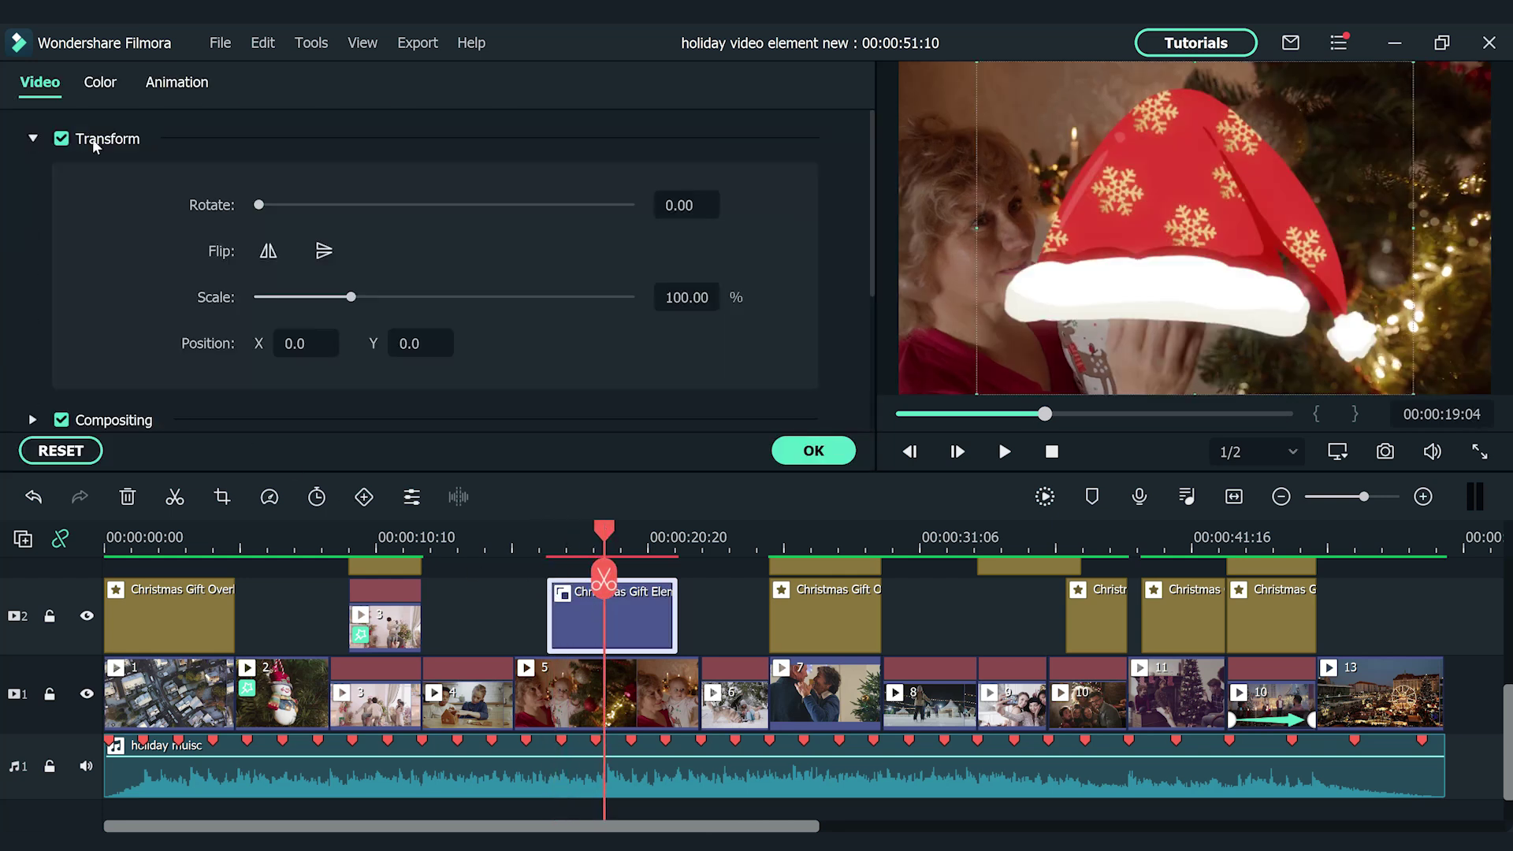
pyautogui.moveTo(713, 304); pyautogui.dragTo(670, 304)
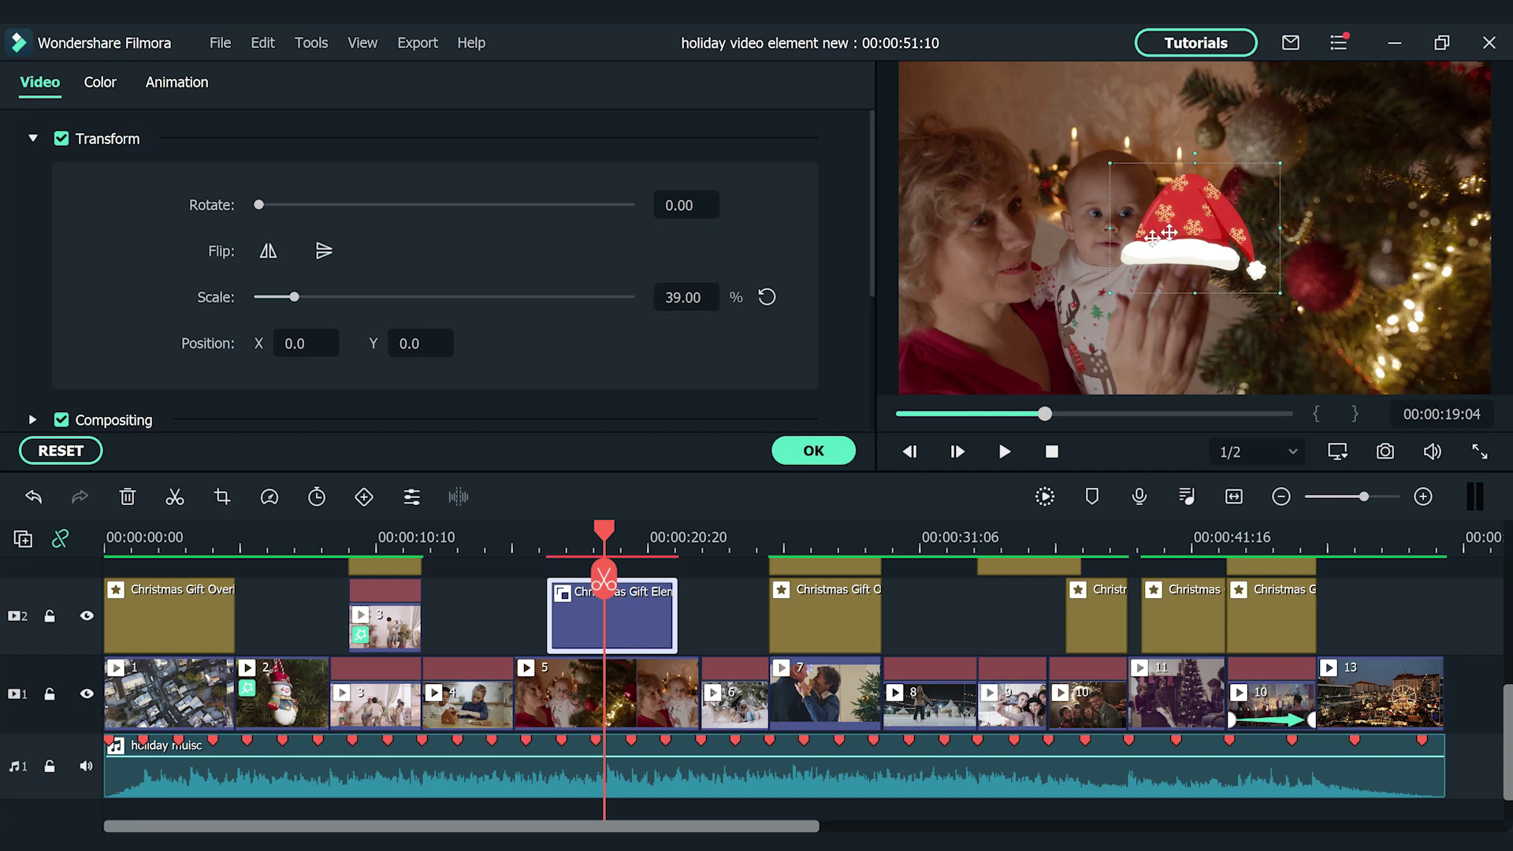
pyautogui.click(820, 450)
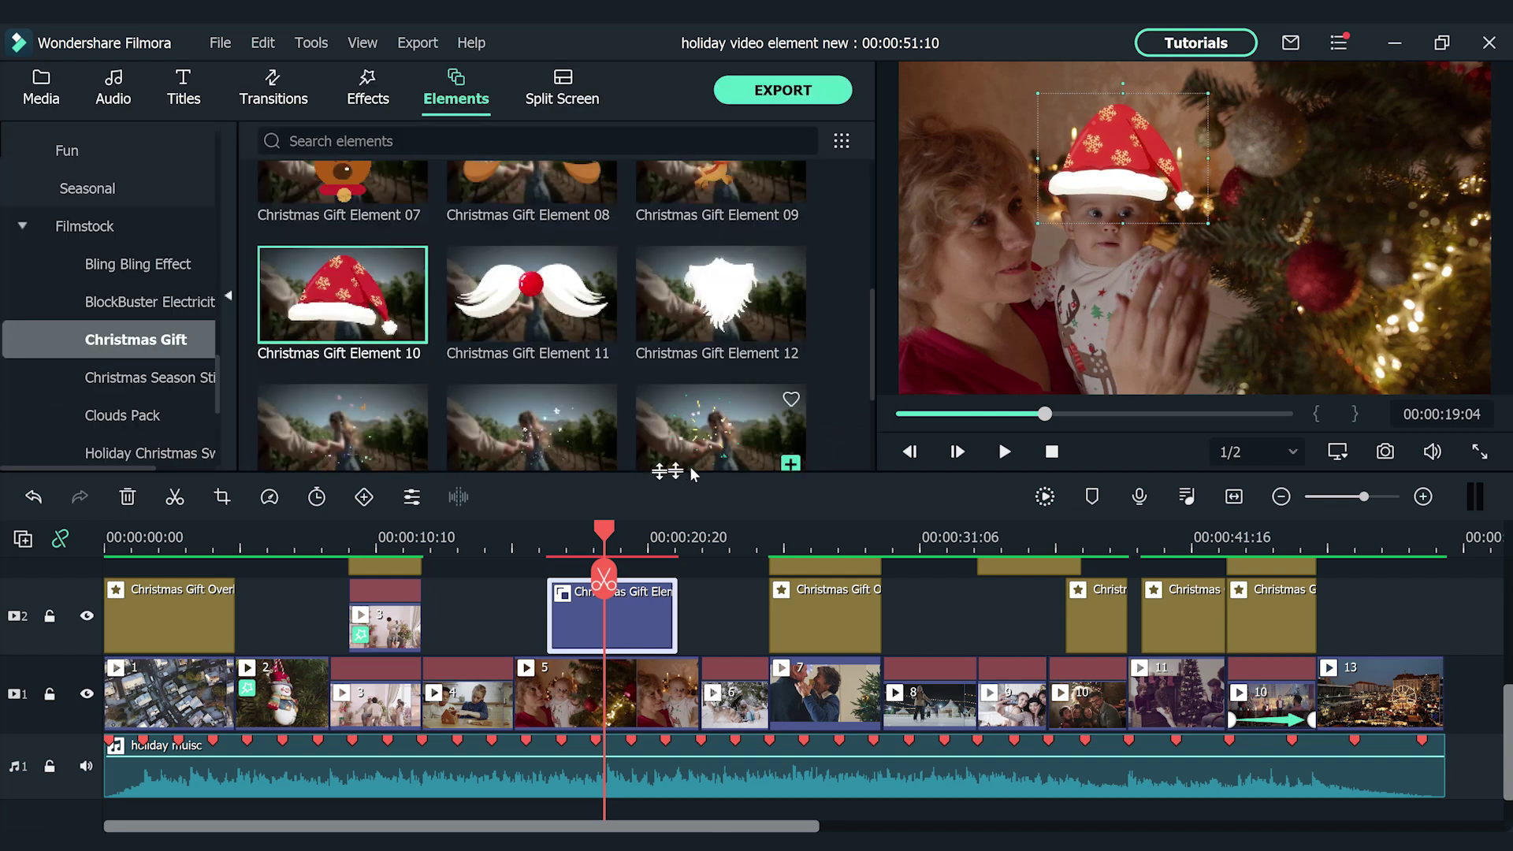
pyautogui.moveTo(605, 587); pyautogui.dragTo(546, 599)
# - Motion-track the baby's head in clip 5, attach Christmas Gift Element 10, and preview the result
pyautogui.doubleClick(559, 682)
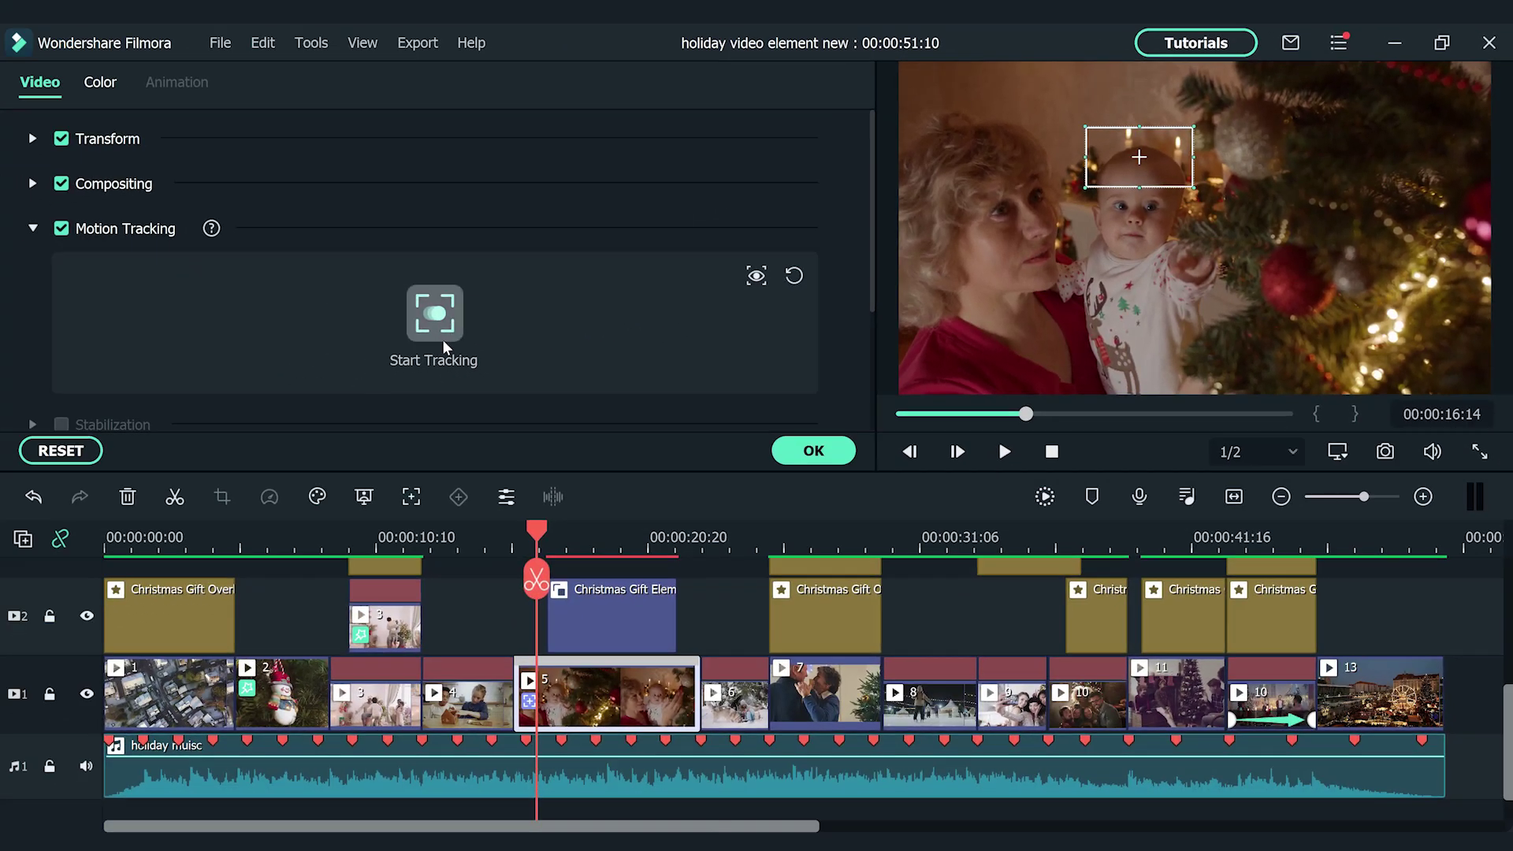
pyautogui.click(349, 362)
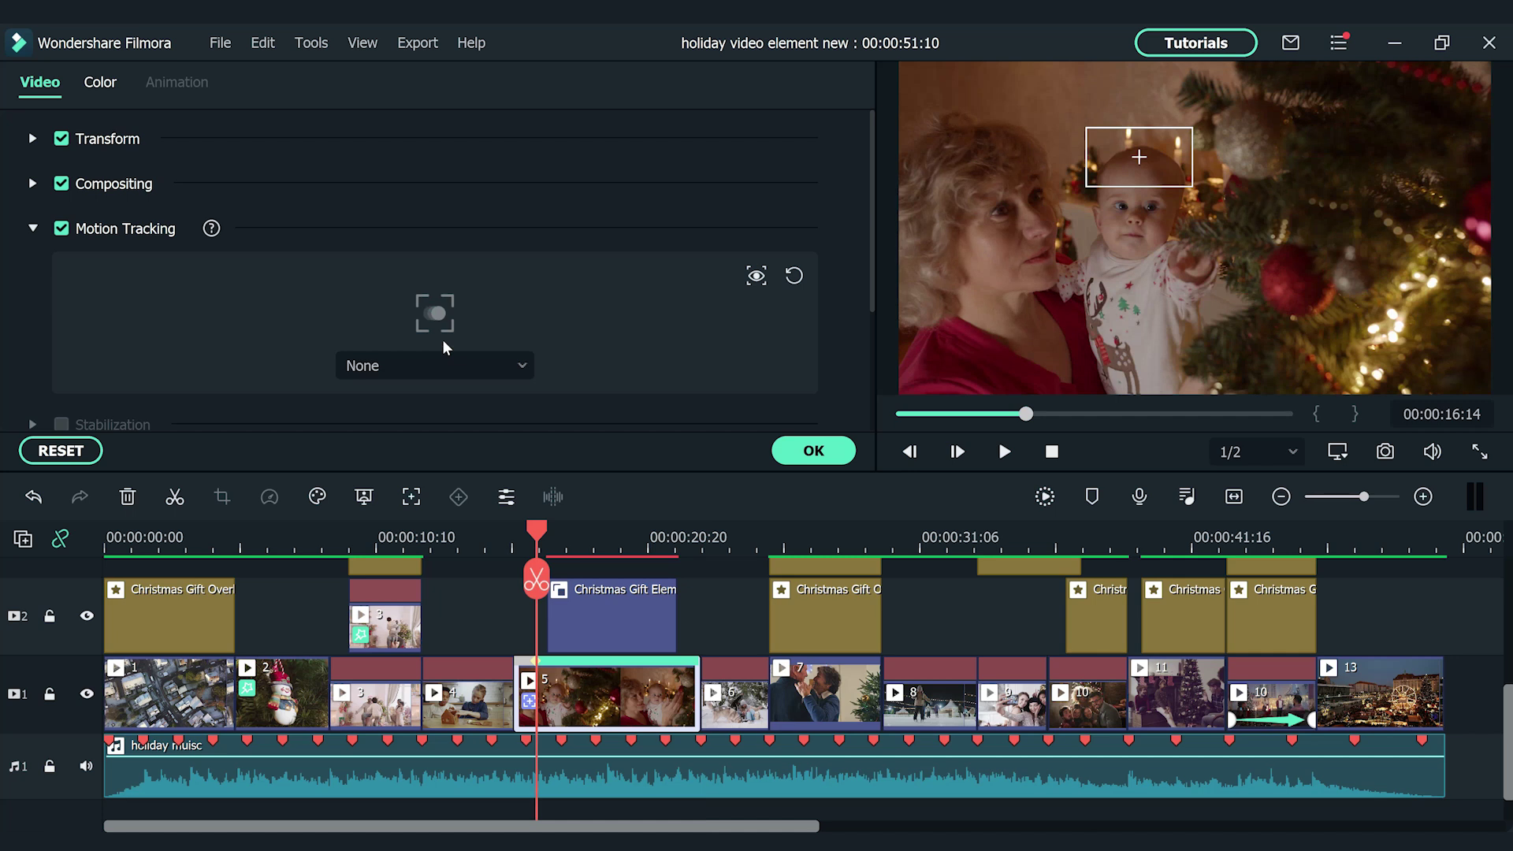
pyautogui.click(489, 371)
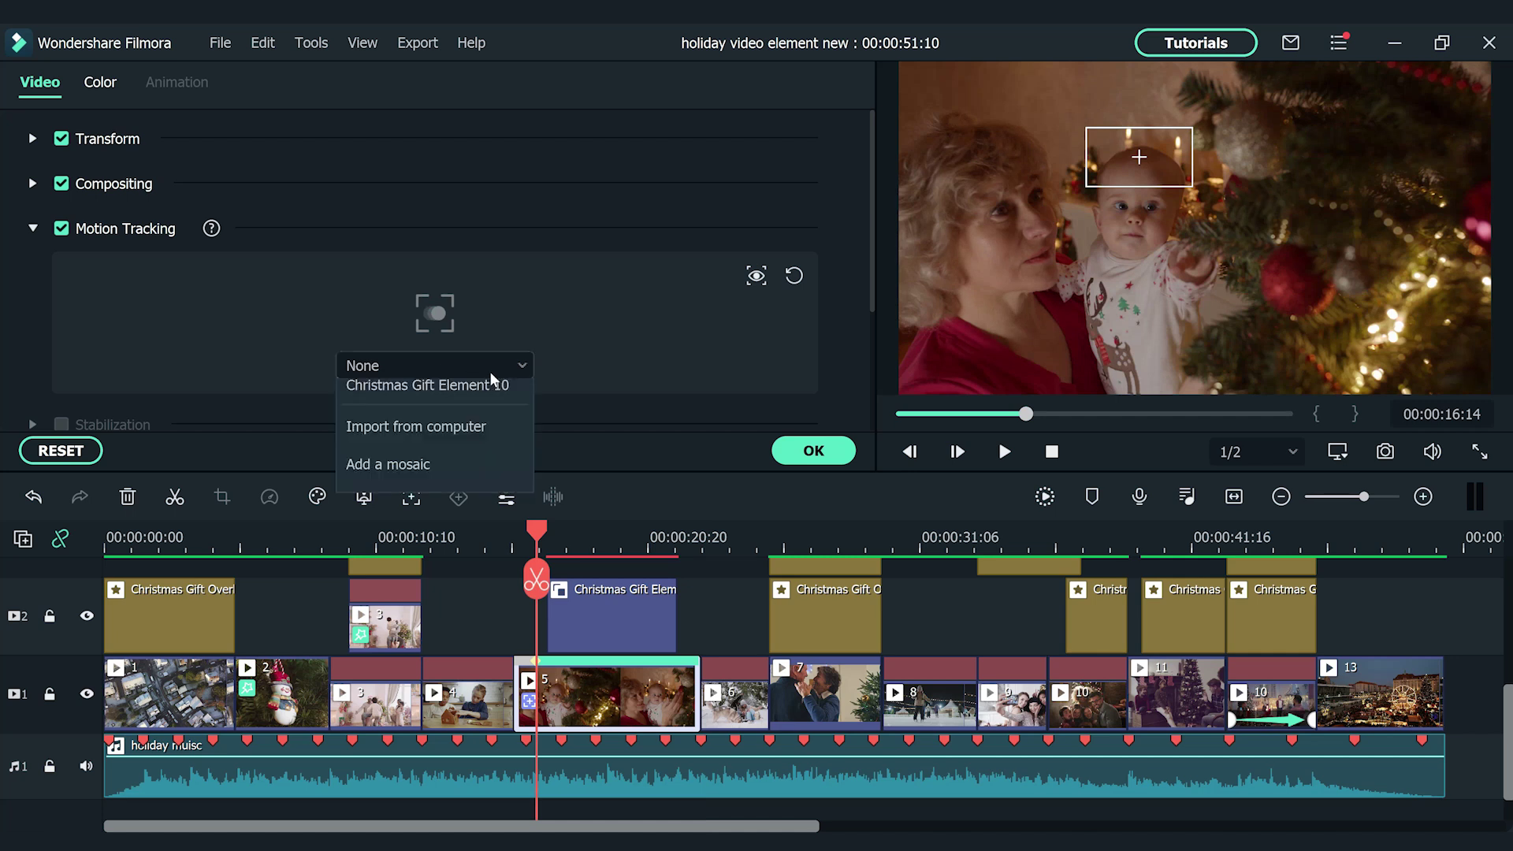
pyautogui.click(475, 448)
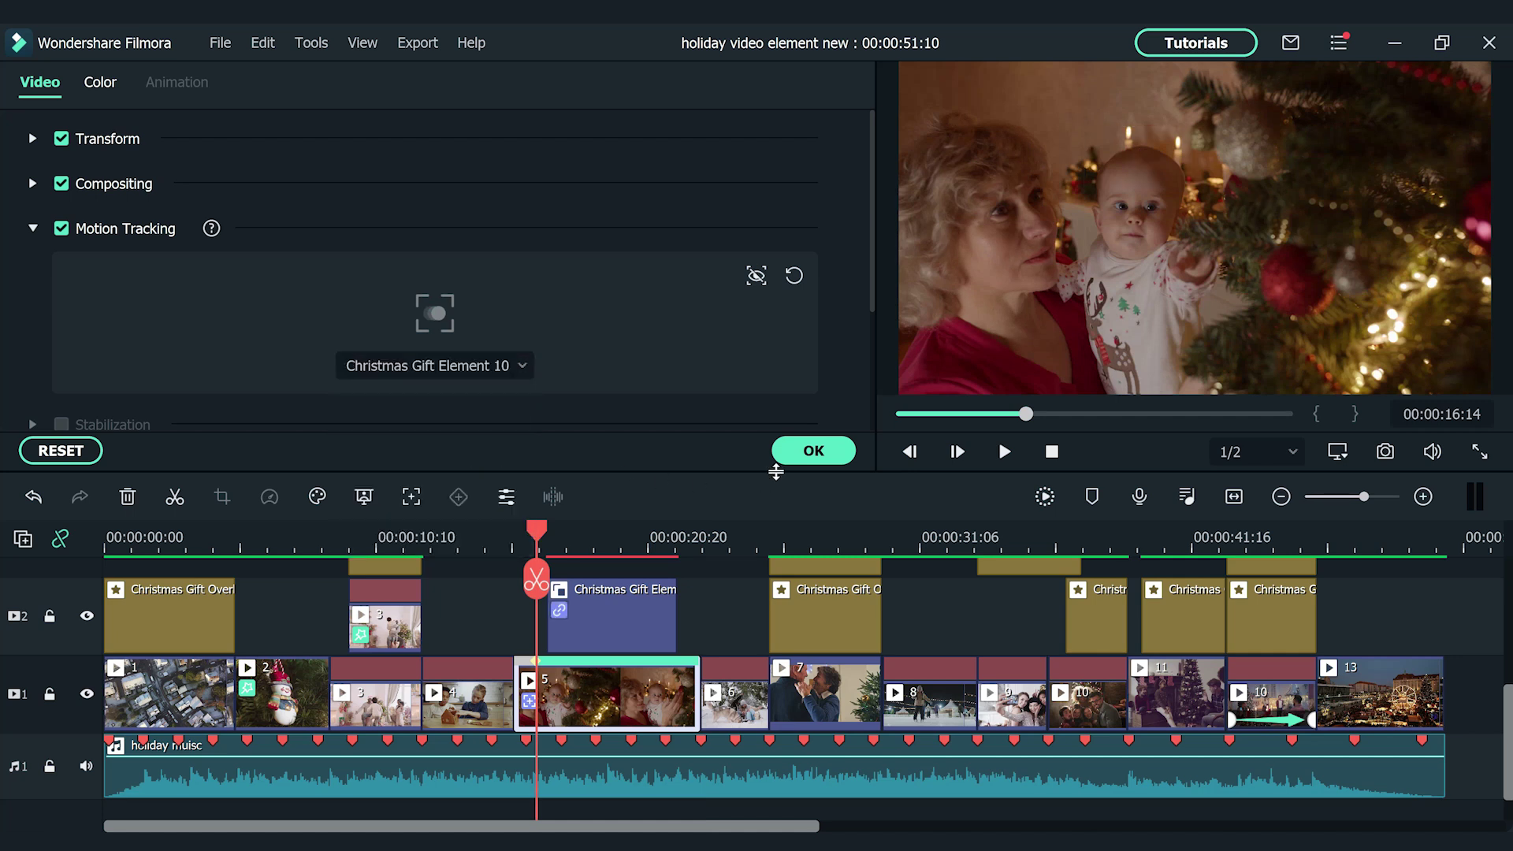
pyautogui.click(784, 456)
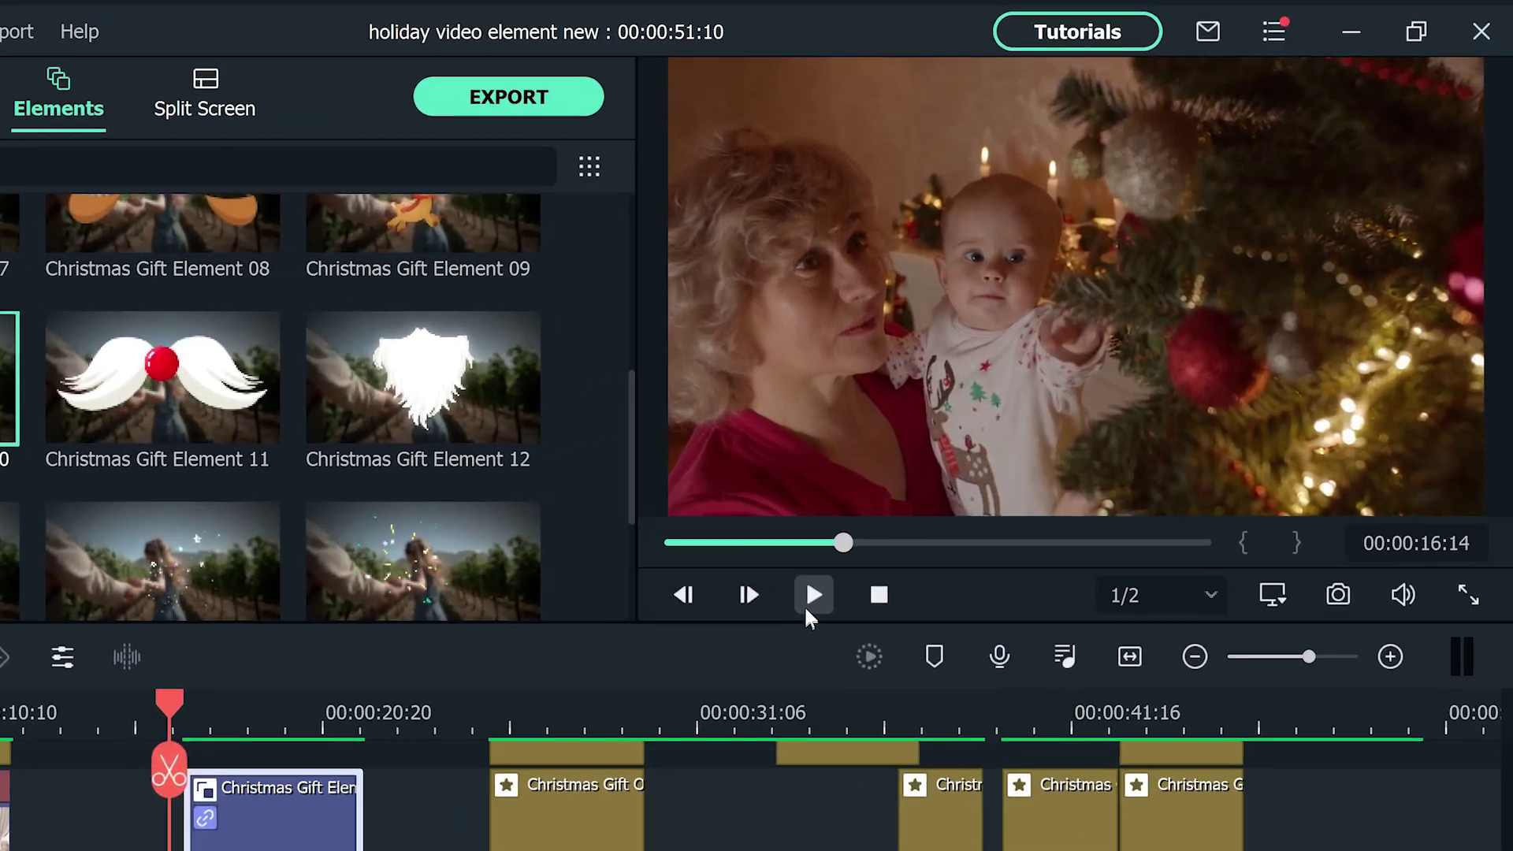
pyautogui.click(807, 608)
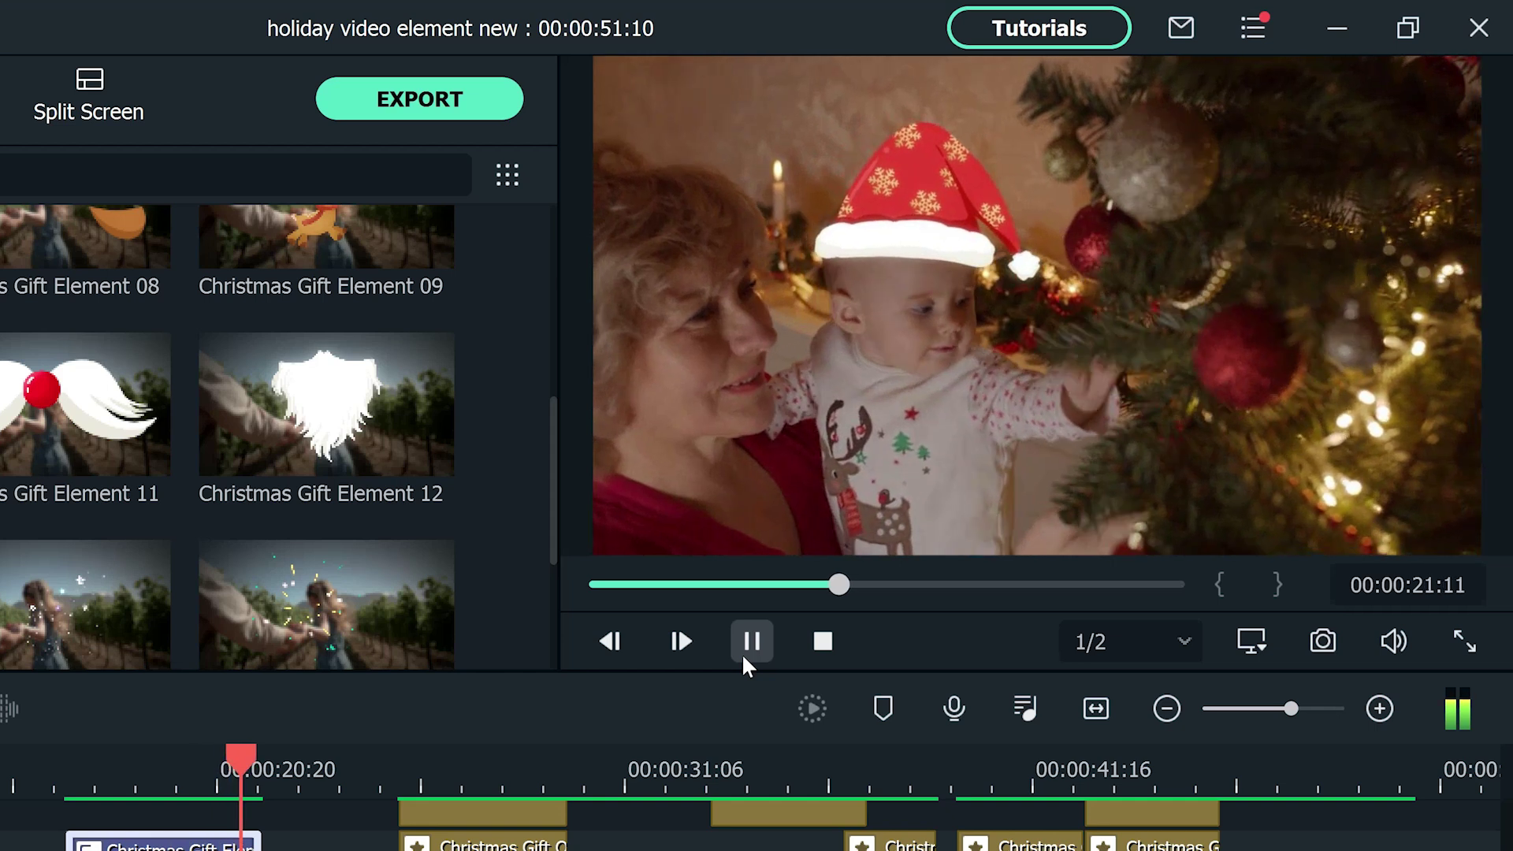
pyautogui.click(745, 658)
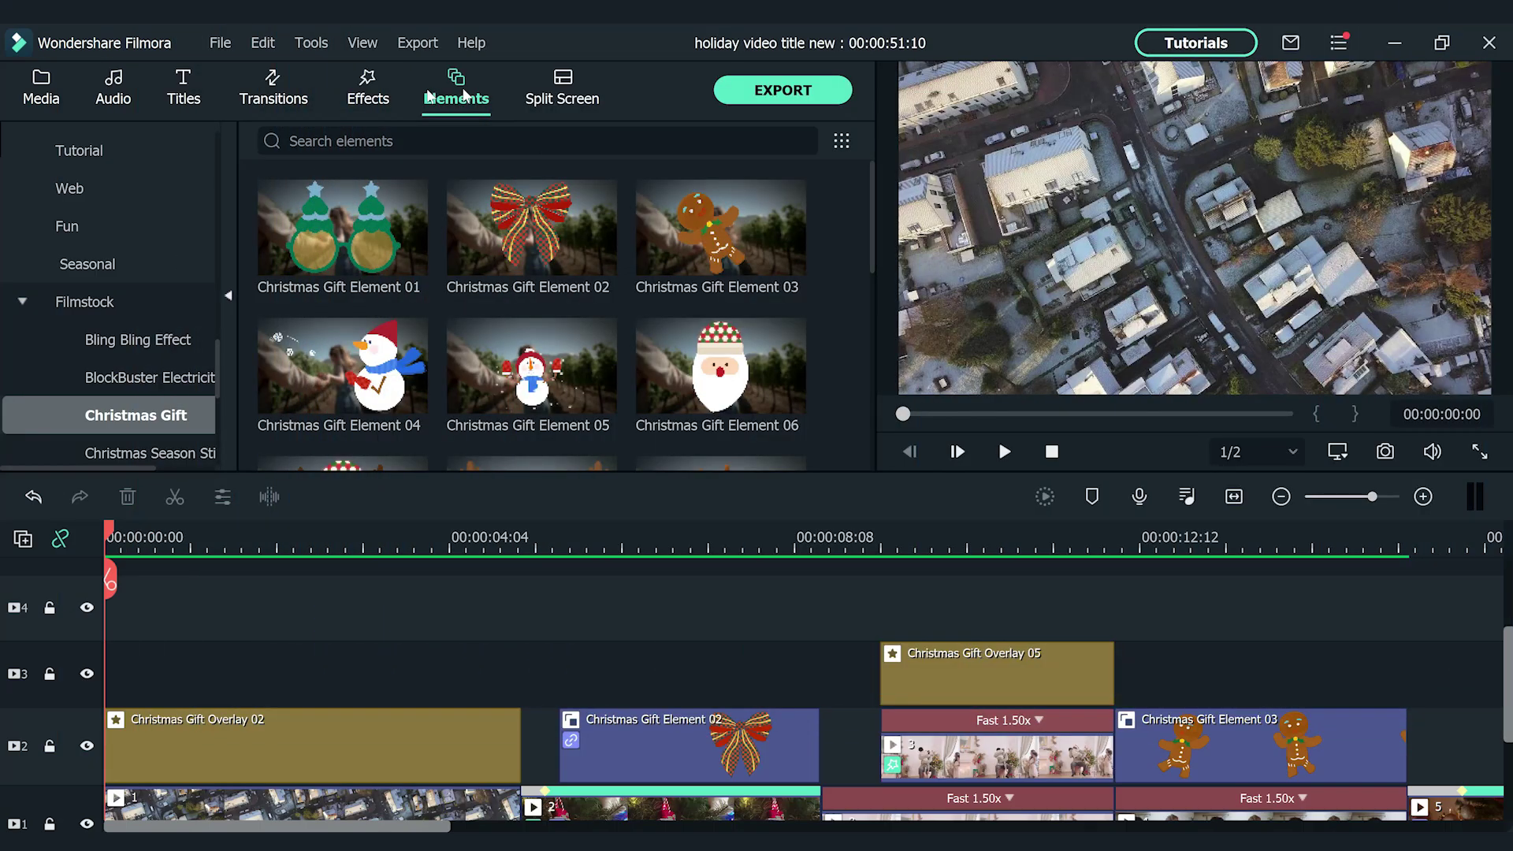
# - Place the Filmstock Christmas Gift Title 03 on track 3 at 00:00:00:00
pyautogui.click(186, 95)
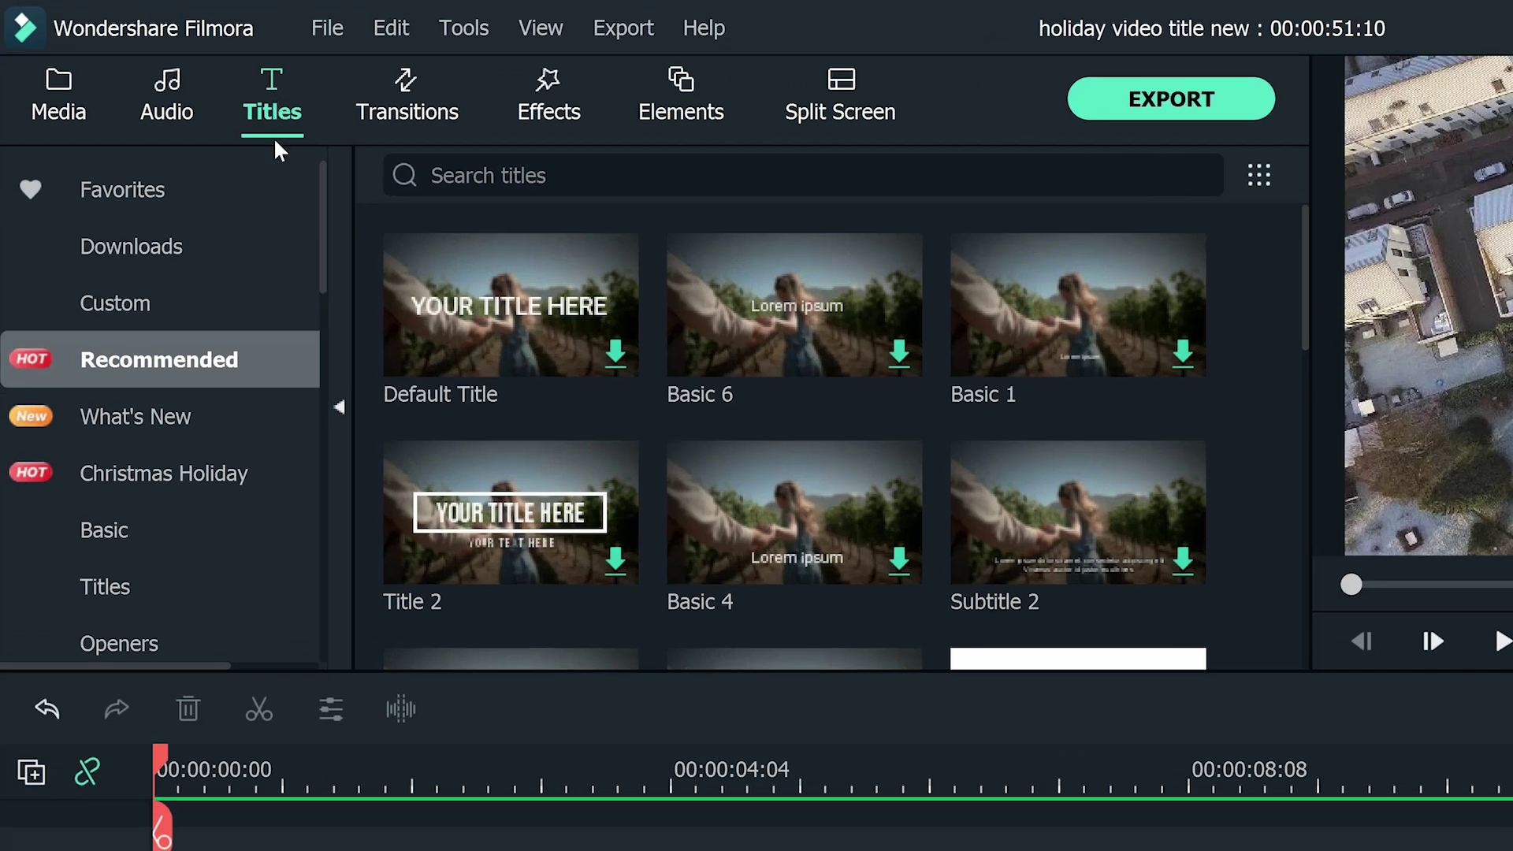
pyautogui.scroll(-10, 323, 189)
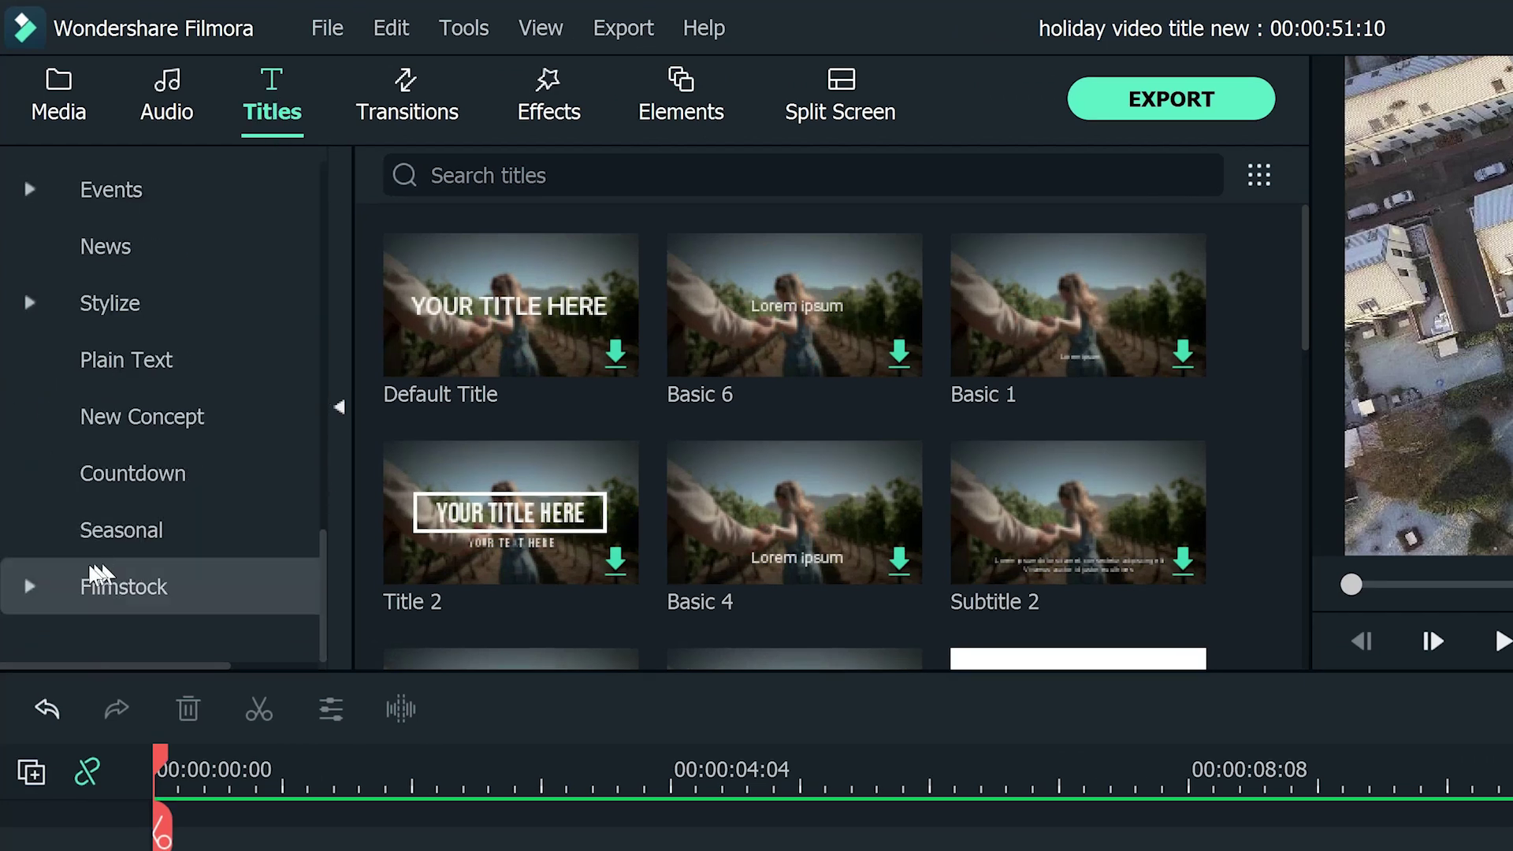
pyautogui.click(69, 587)
pyautogui.click(170, 642)
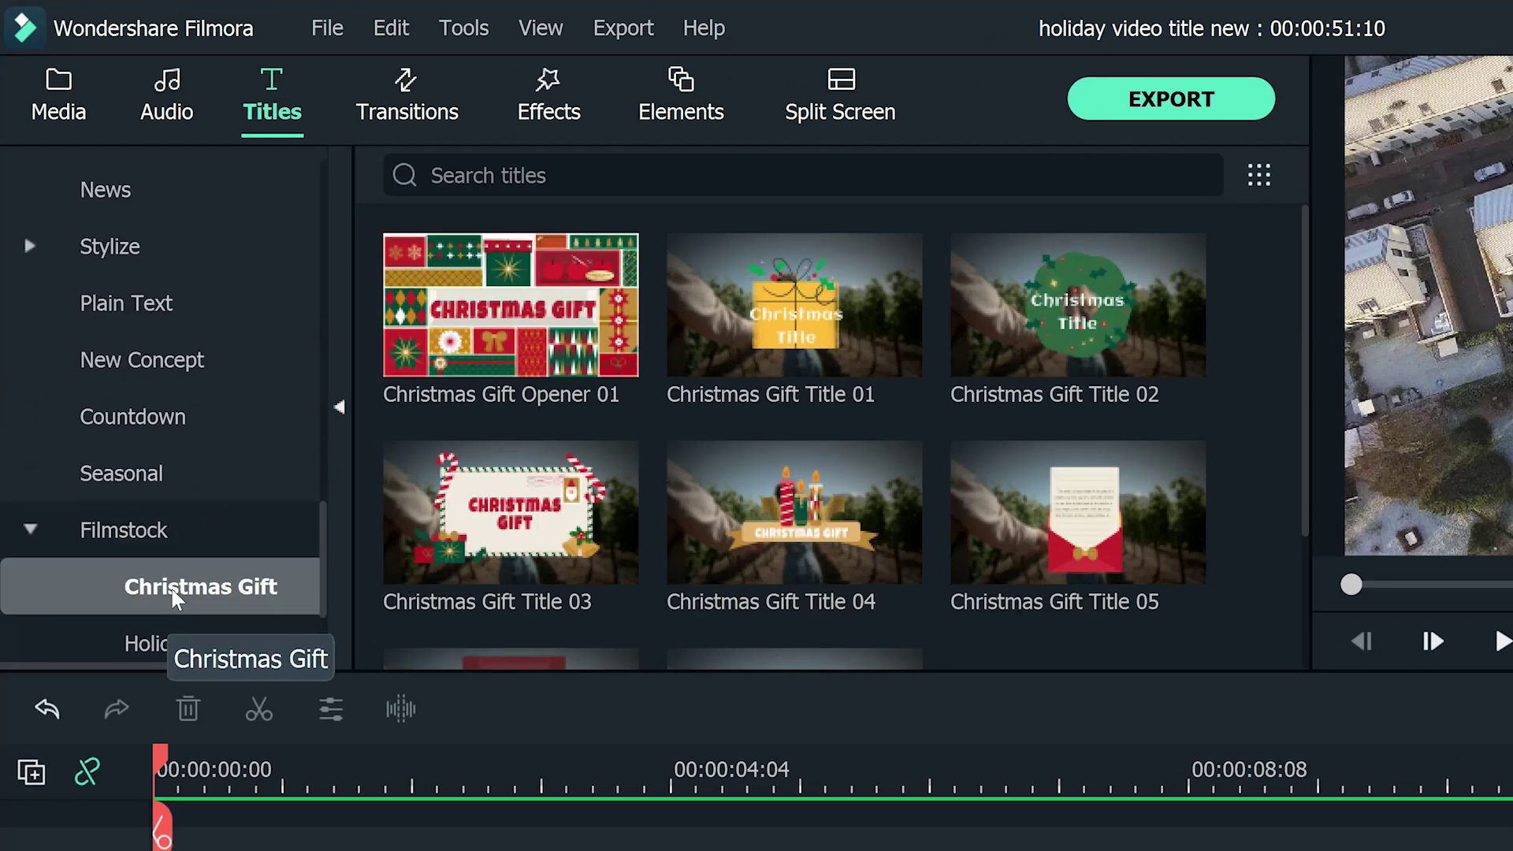
pyautogui.click(464, 546)
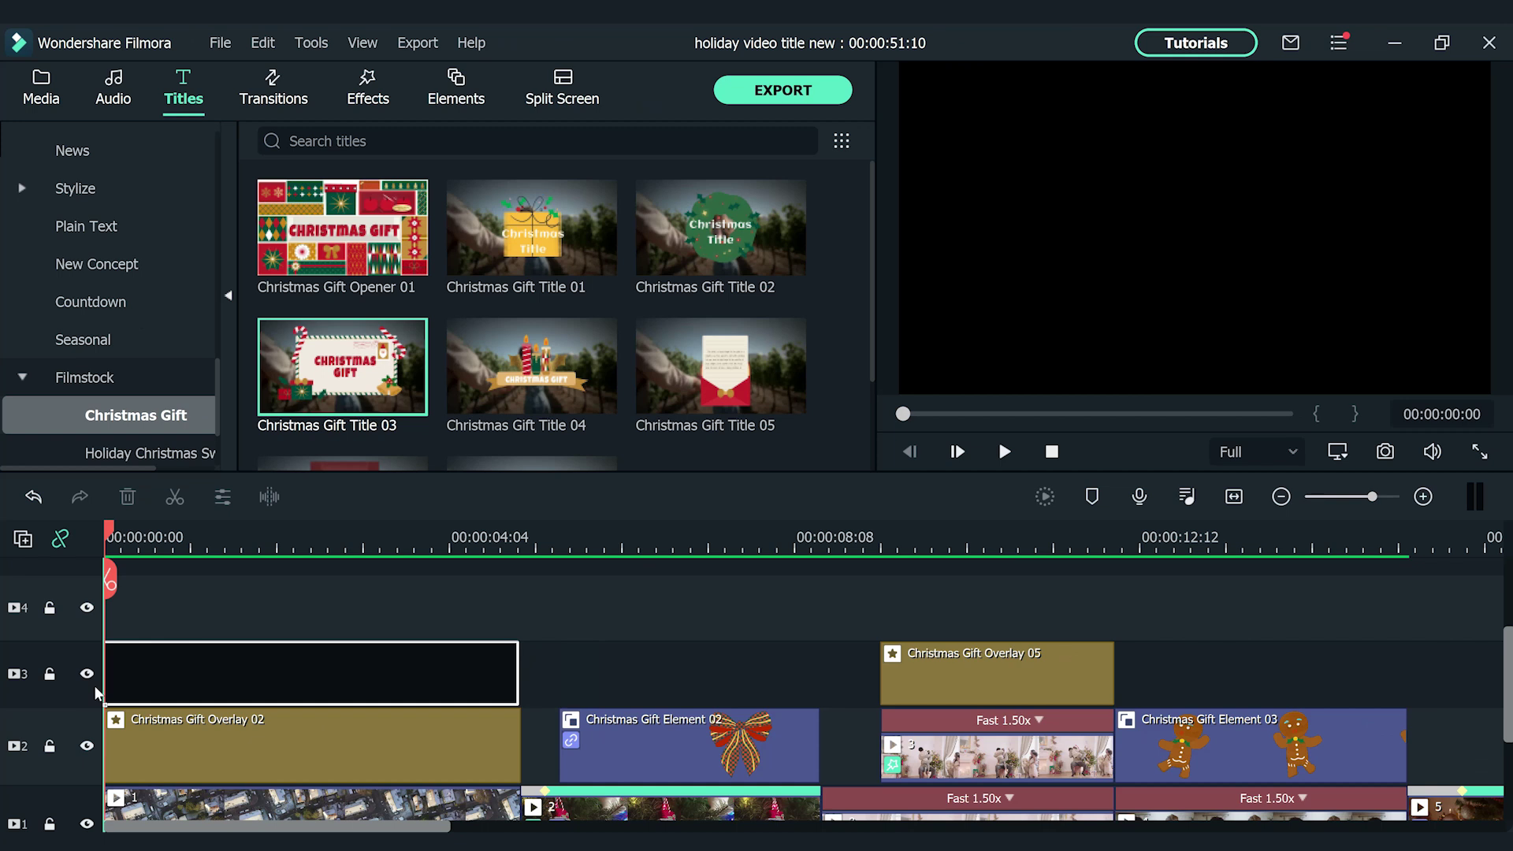
pyautogui.moveTo(97, 693); pyautogui.dragTo(95, 693)
# - In Advanced Edit, change the title text to 'holiday video' at size 64, centred, then preview it
pyautogui.rightClick(163, 692)
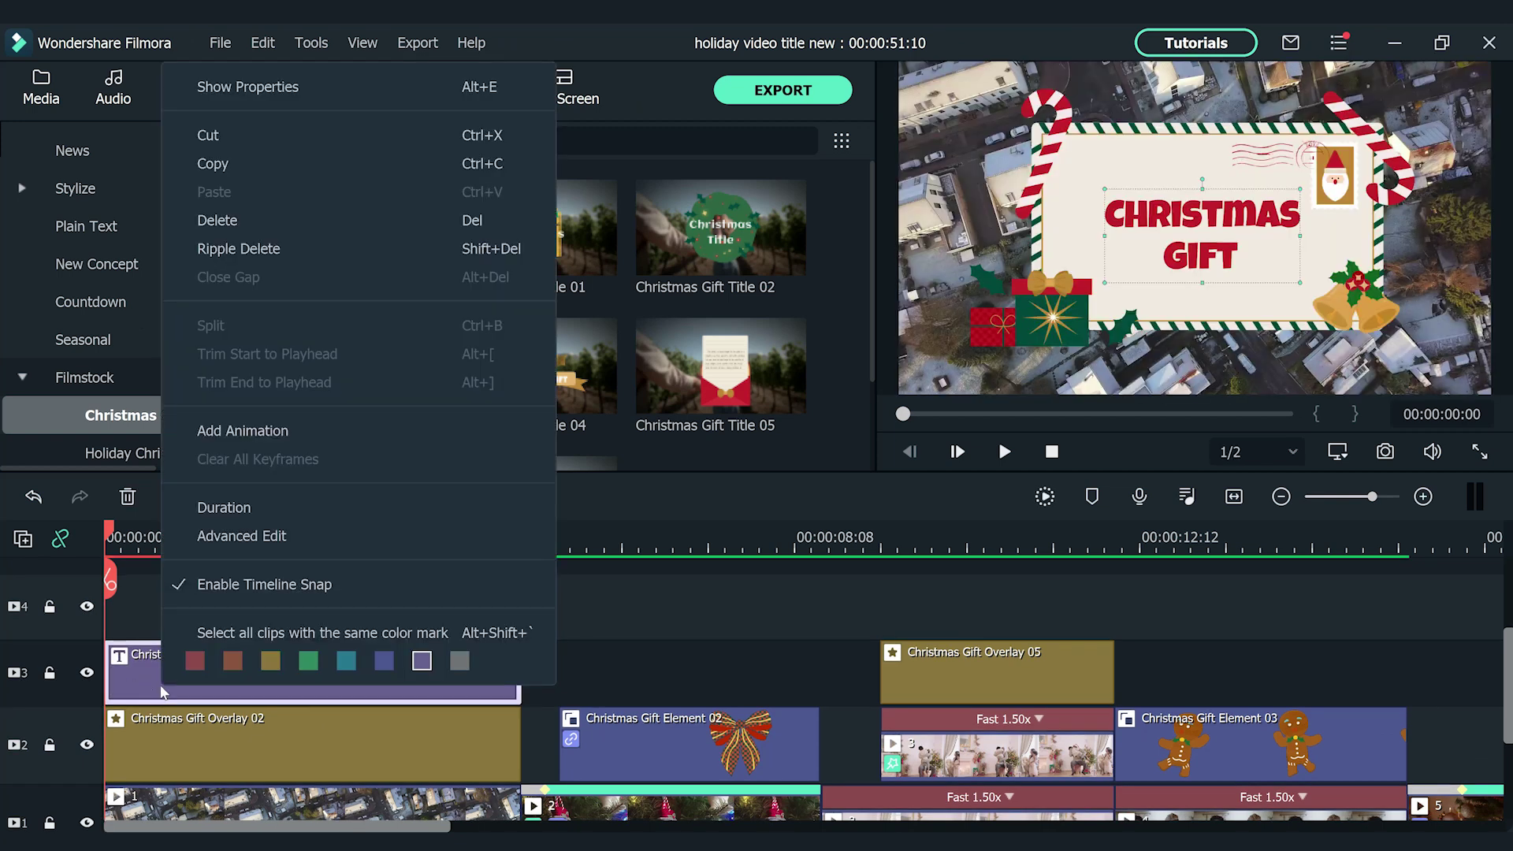
pyautogui.click(179, 541)
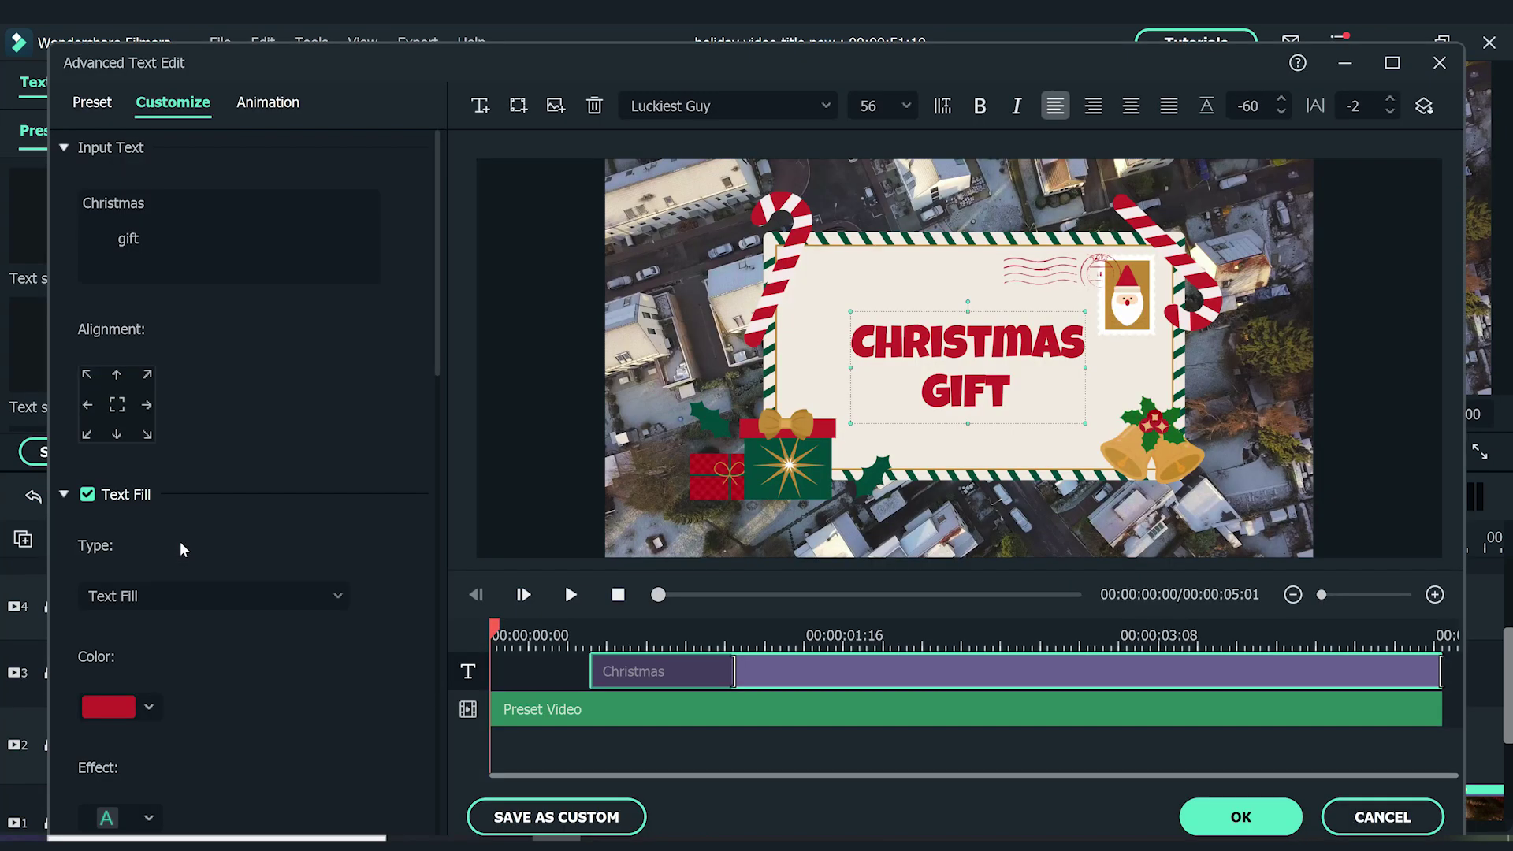
pyautogui.hotkey('ctrl', 'a')
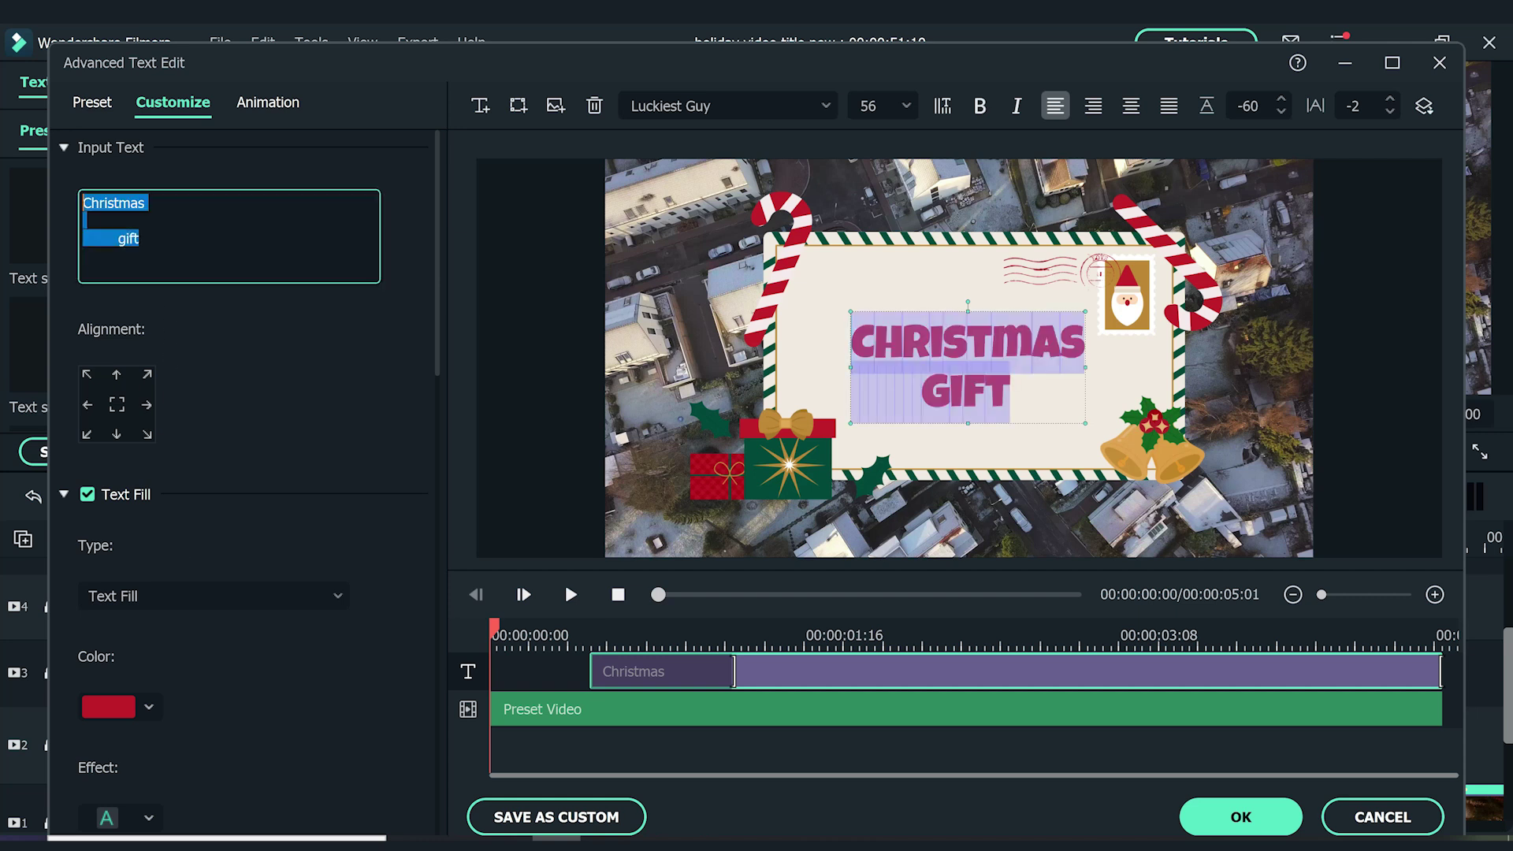
pyautogui.write('holiday')
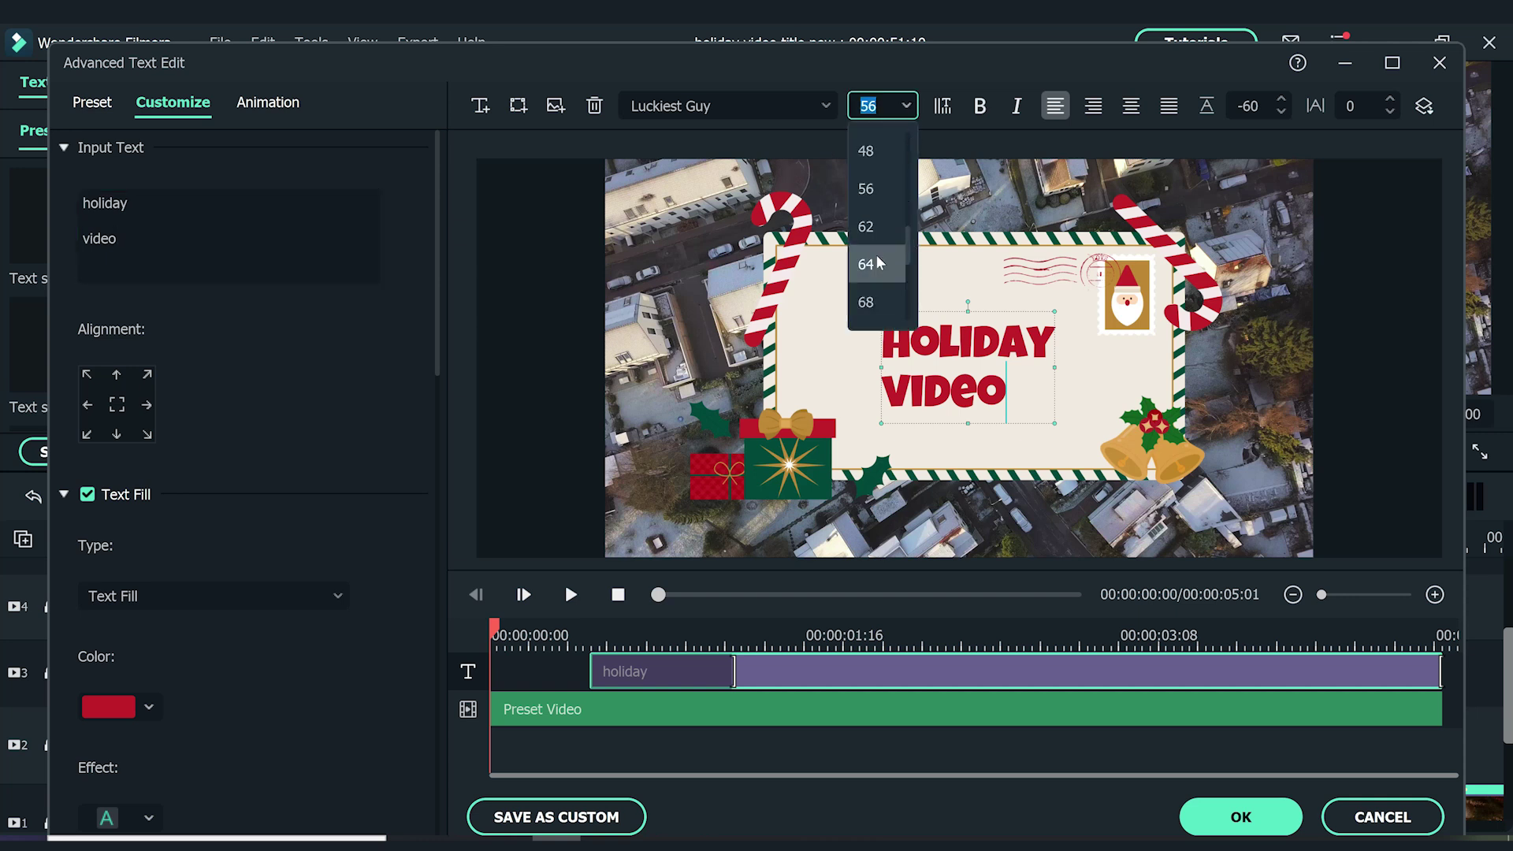
pyautogui.click(876, 264)
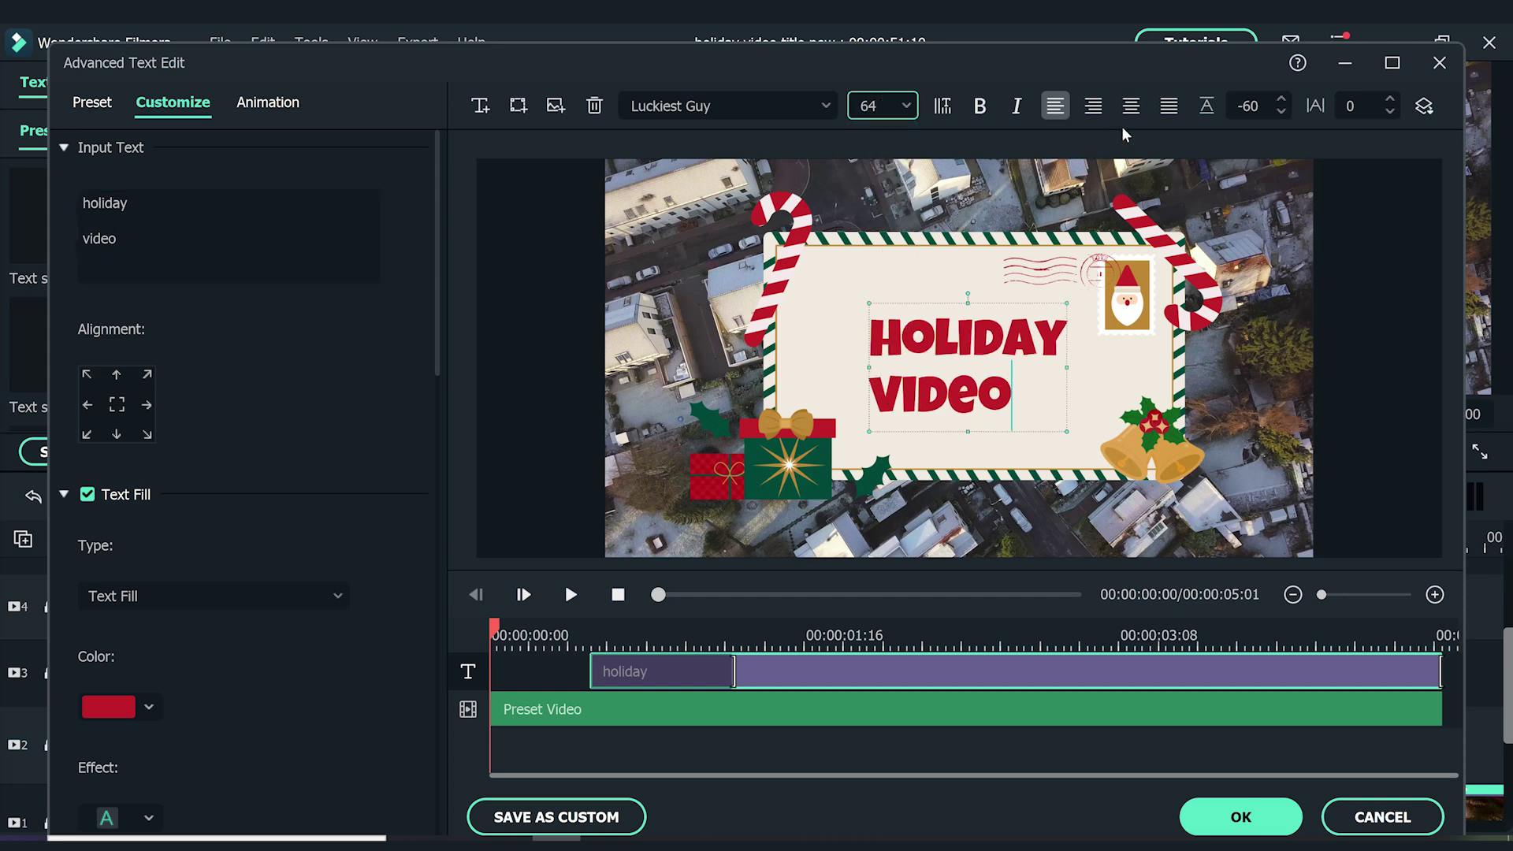
pyautogui.click(1195, 825)
pyautogui.click(1012, 447)
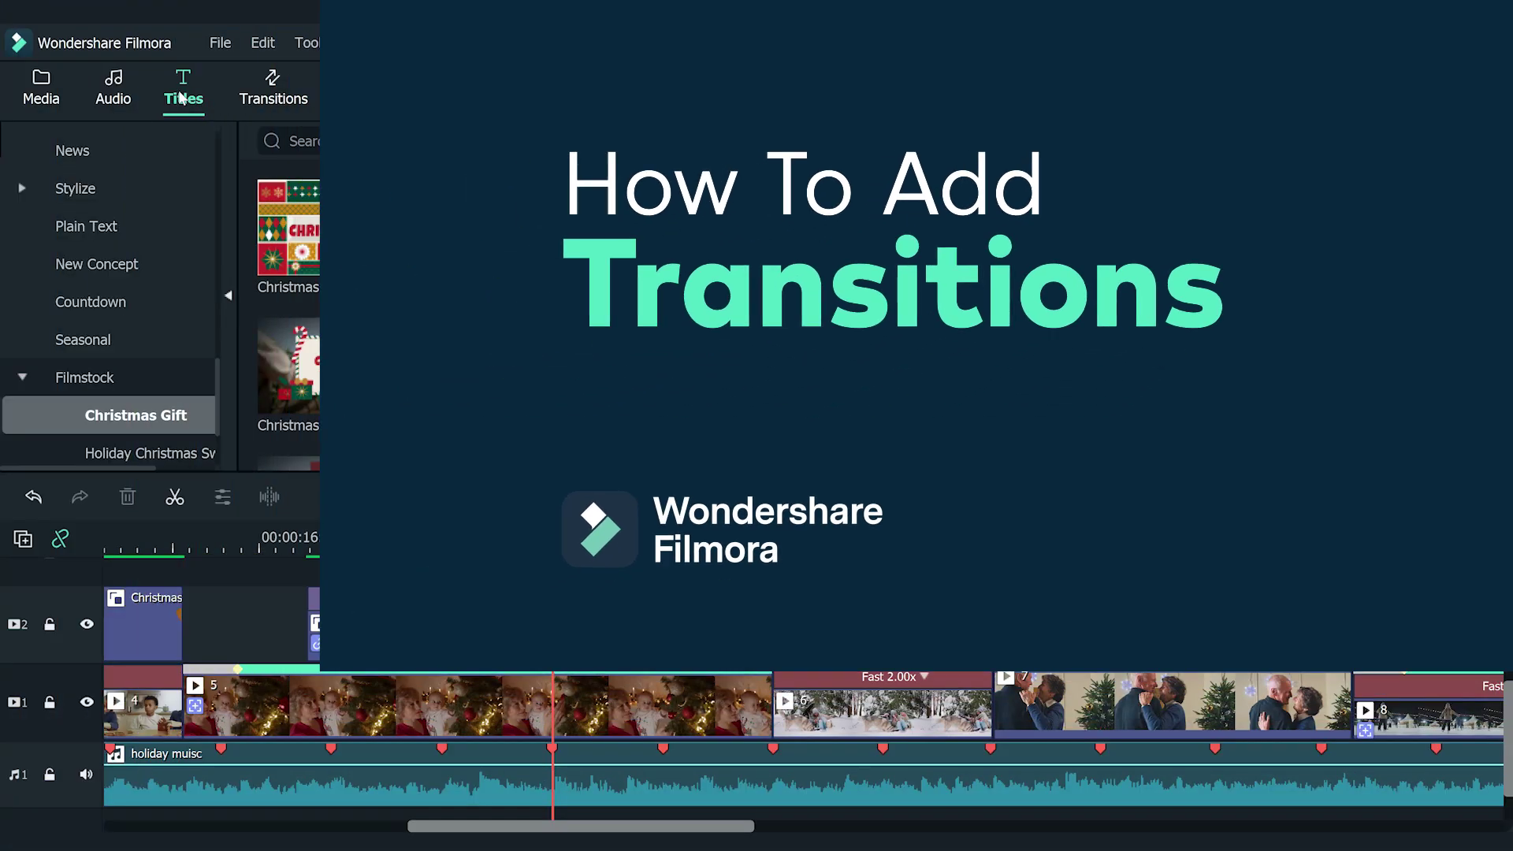
# - Switch to the Transitions library and scroll through the Recommended transitions
pyautogui.click(270, 99)
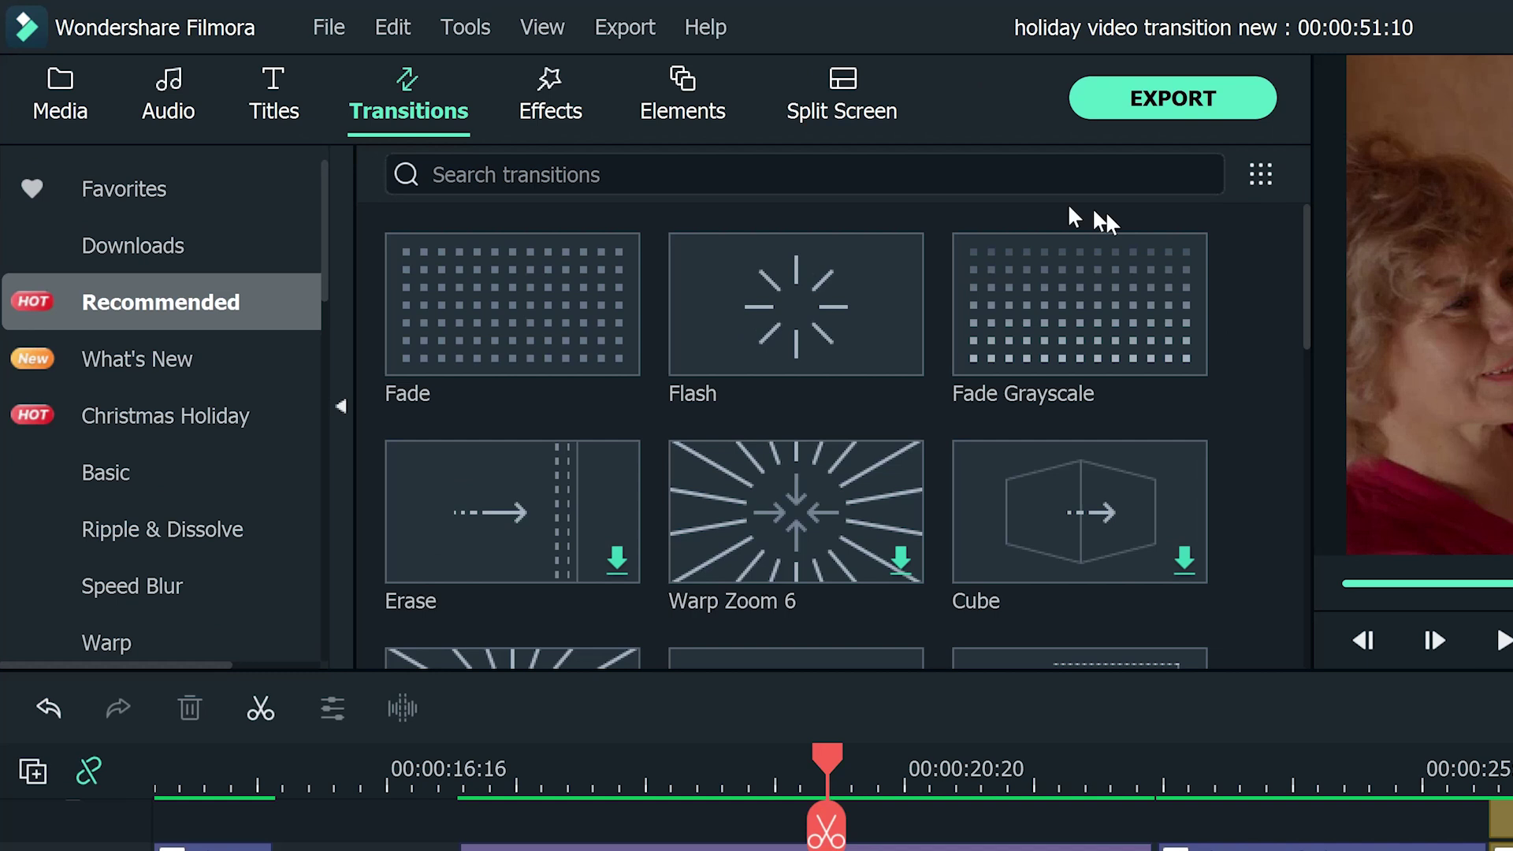
pyautogui.moveTo(1208, 271); pyautogui.dragTo(1203, 634)
pyautogui.moveTo(1293, 665); pyautogui.dragTo(1298, 717)
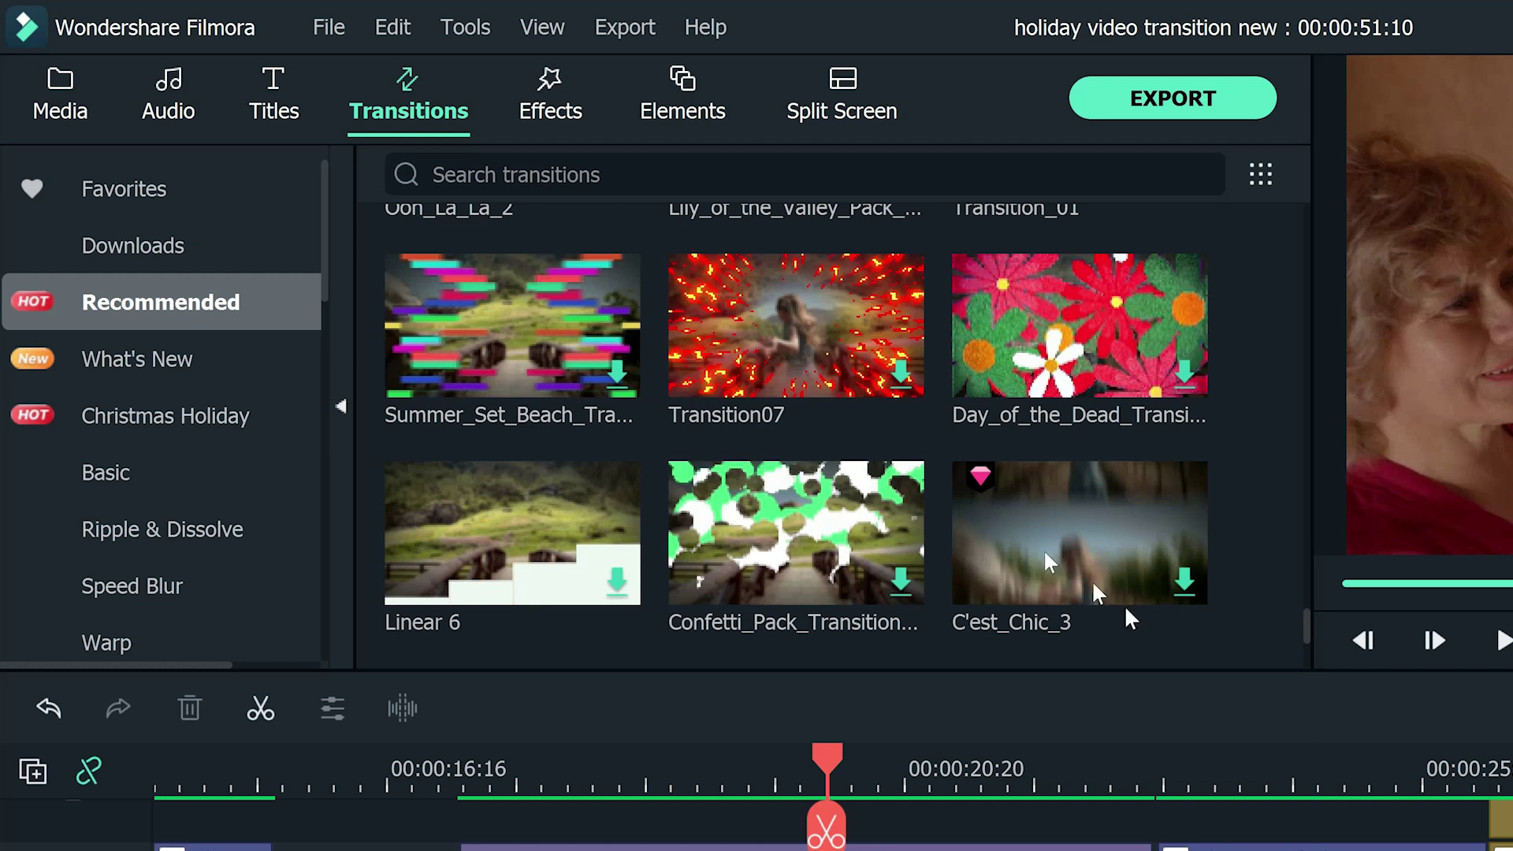
# - Drop Filmstock's Christmas Gift Transition 02 onto the cut between clip 5 and clip 6
pyautogui.click(427, 109)
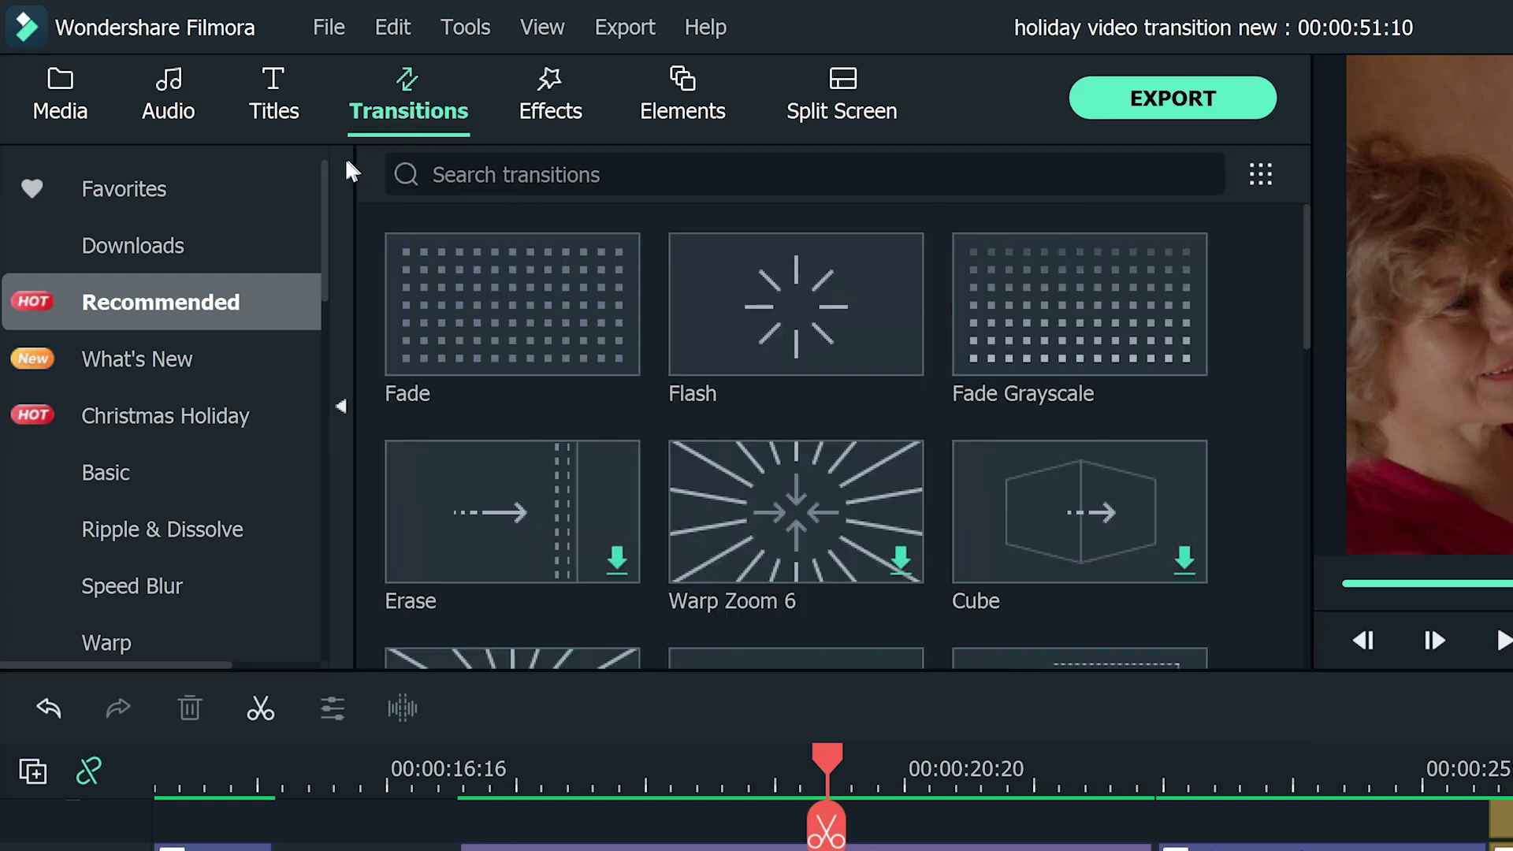
pyautogui.moveTo(325, 186); pyautogui.dragTo(313, 514)
pyautogui.click(69, 591)
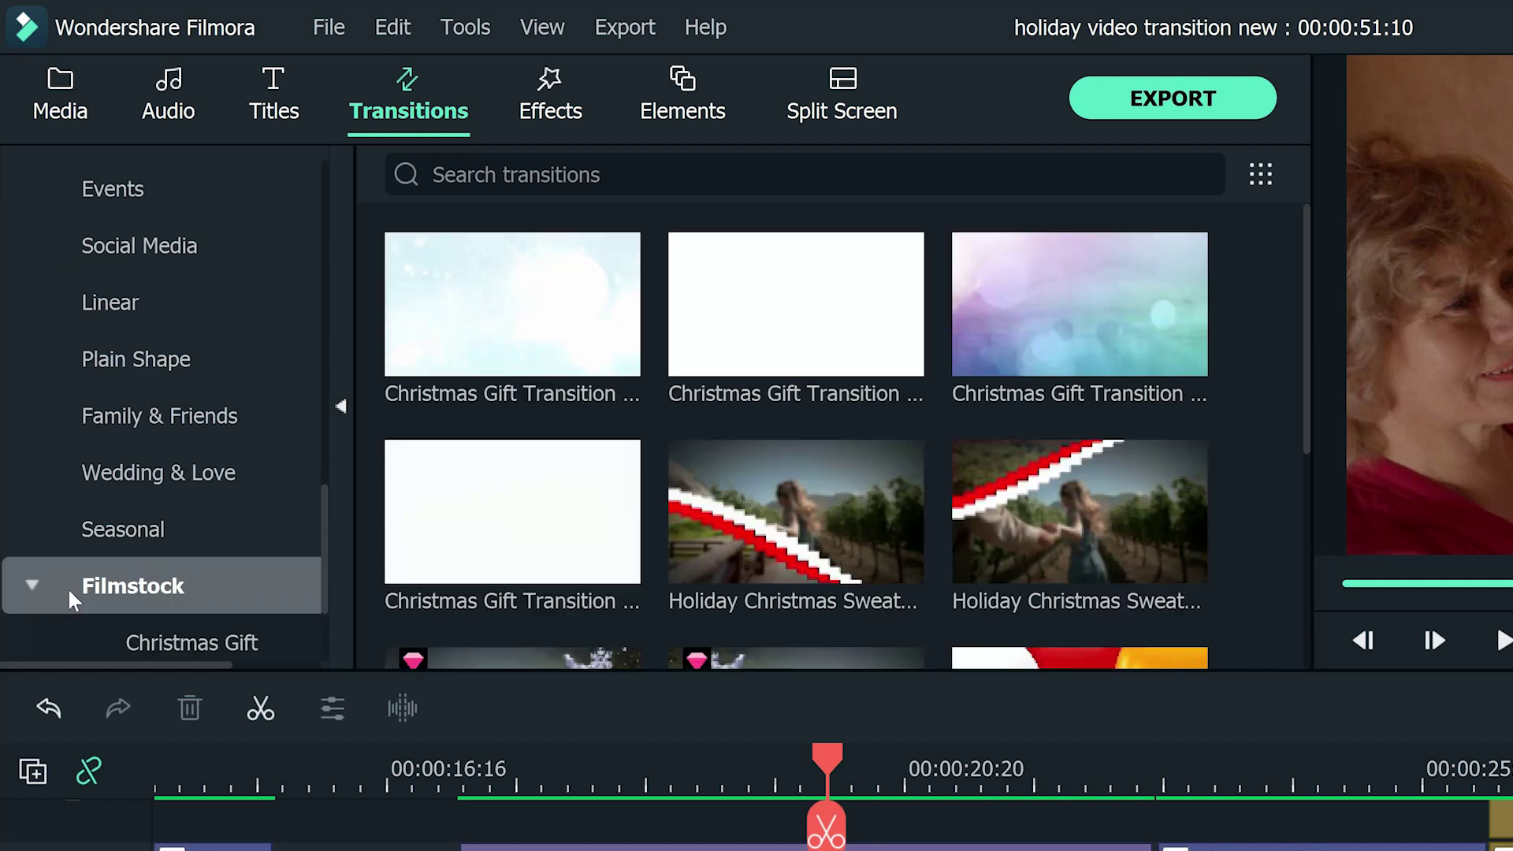
pyautogui.click(144, 622)
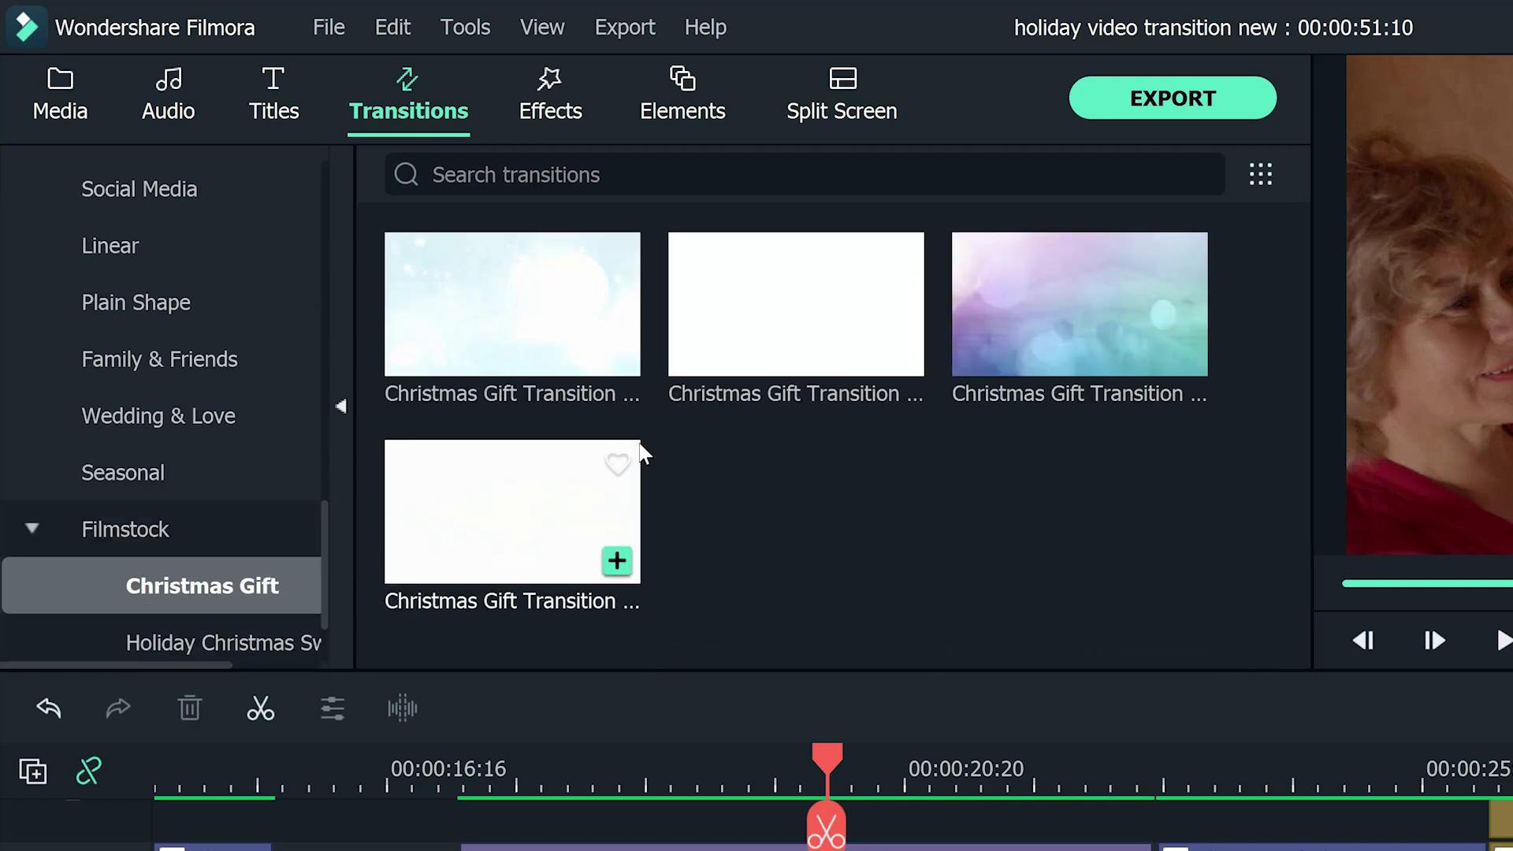
pyautogui.click(774, 277)
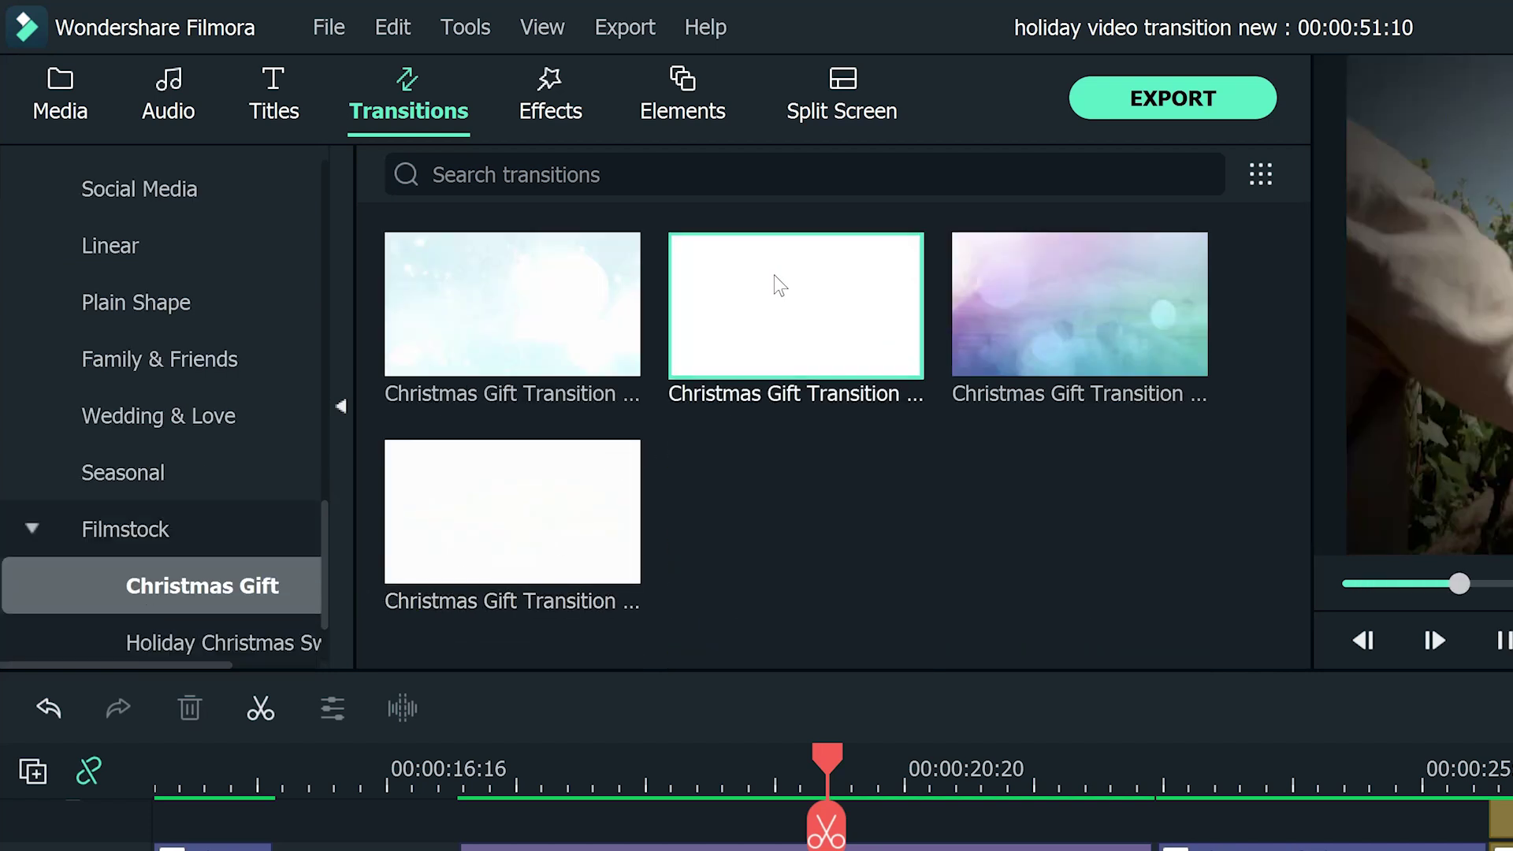
pyautogui.moveTo(773, 276); pyautogui.dragTo(868, 788)
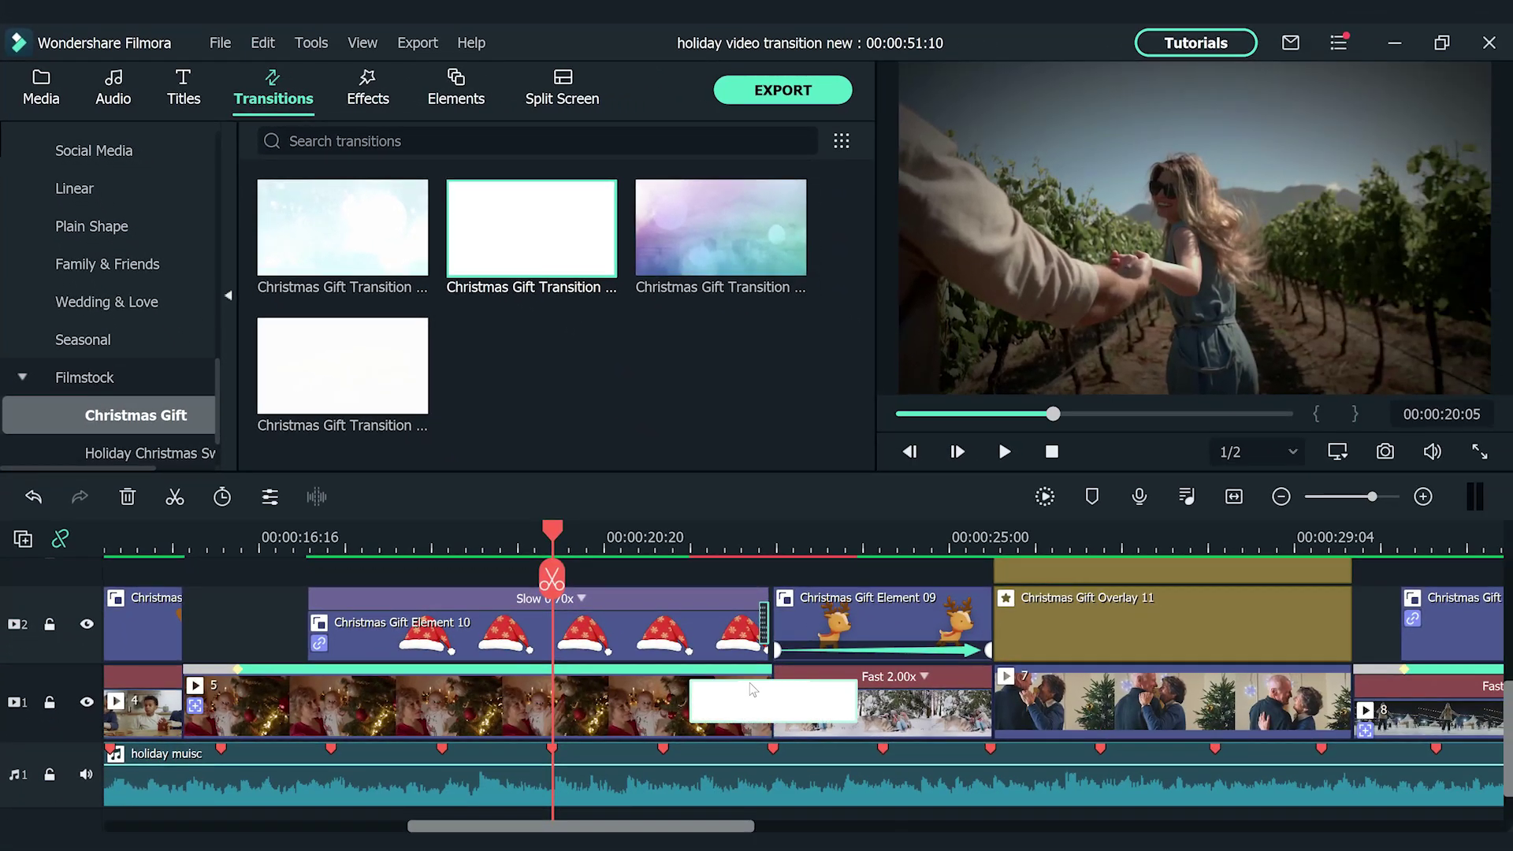
pyautogui.moveTo(752, 690); pyautogui.dragTo(753, 690)
# - Shorten the Christmas Gift transition's duration to 00:00:01:00
pyautogui.doubleClick(764, 709)
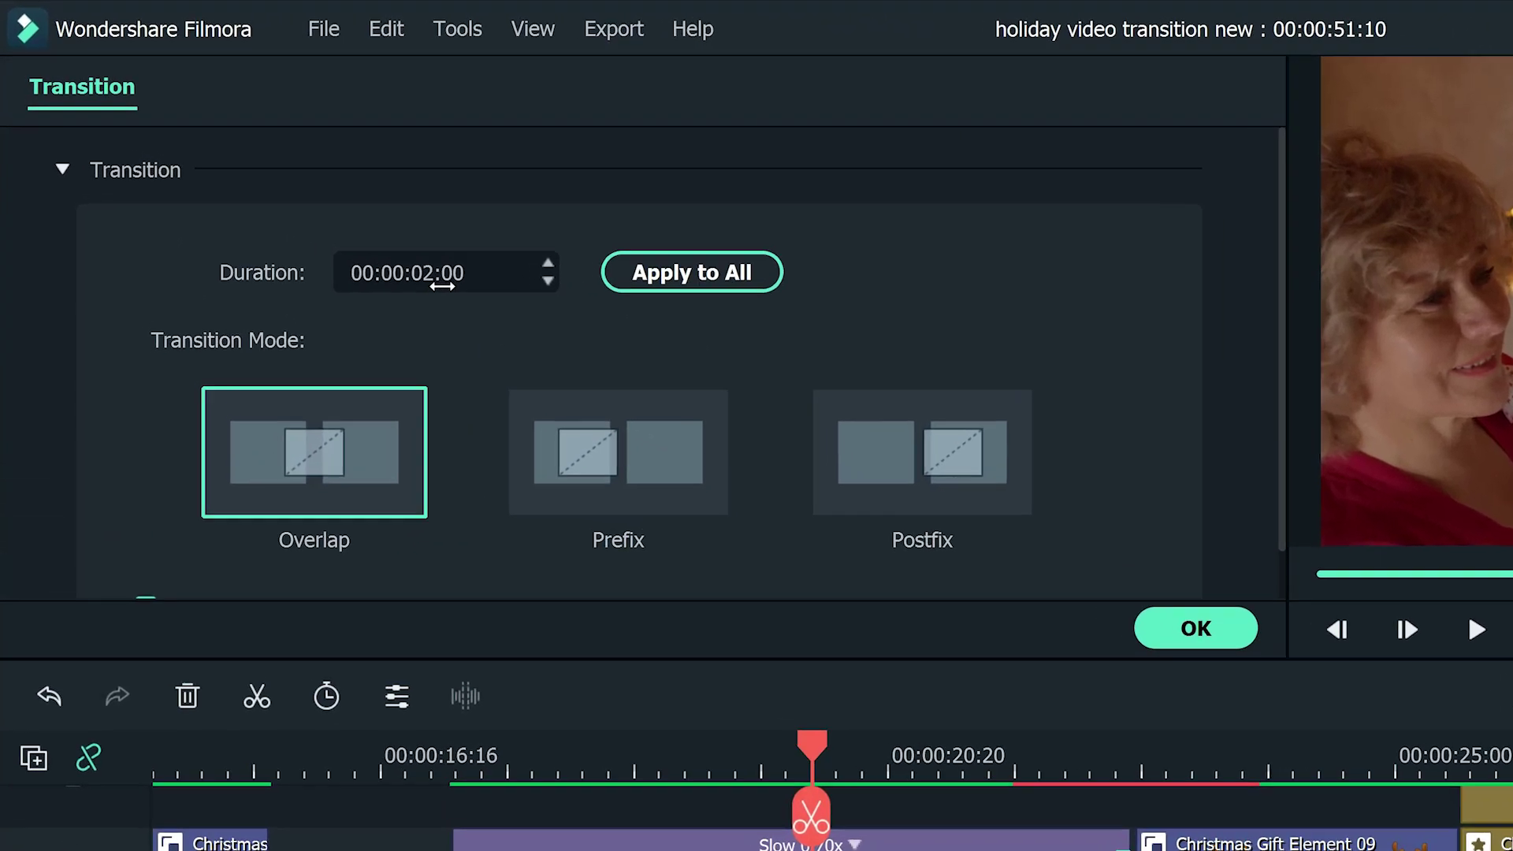
pyautogui.click(291, 208)
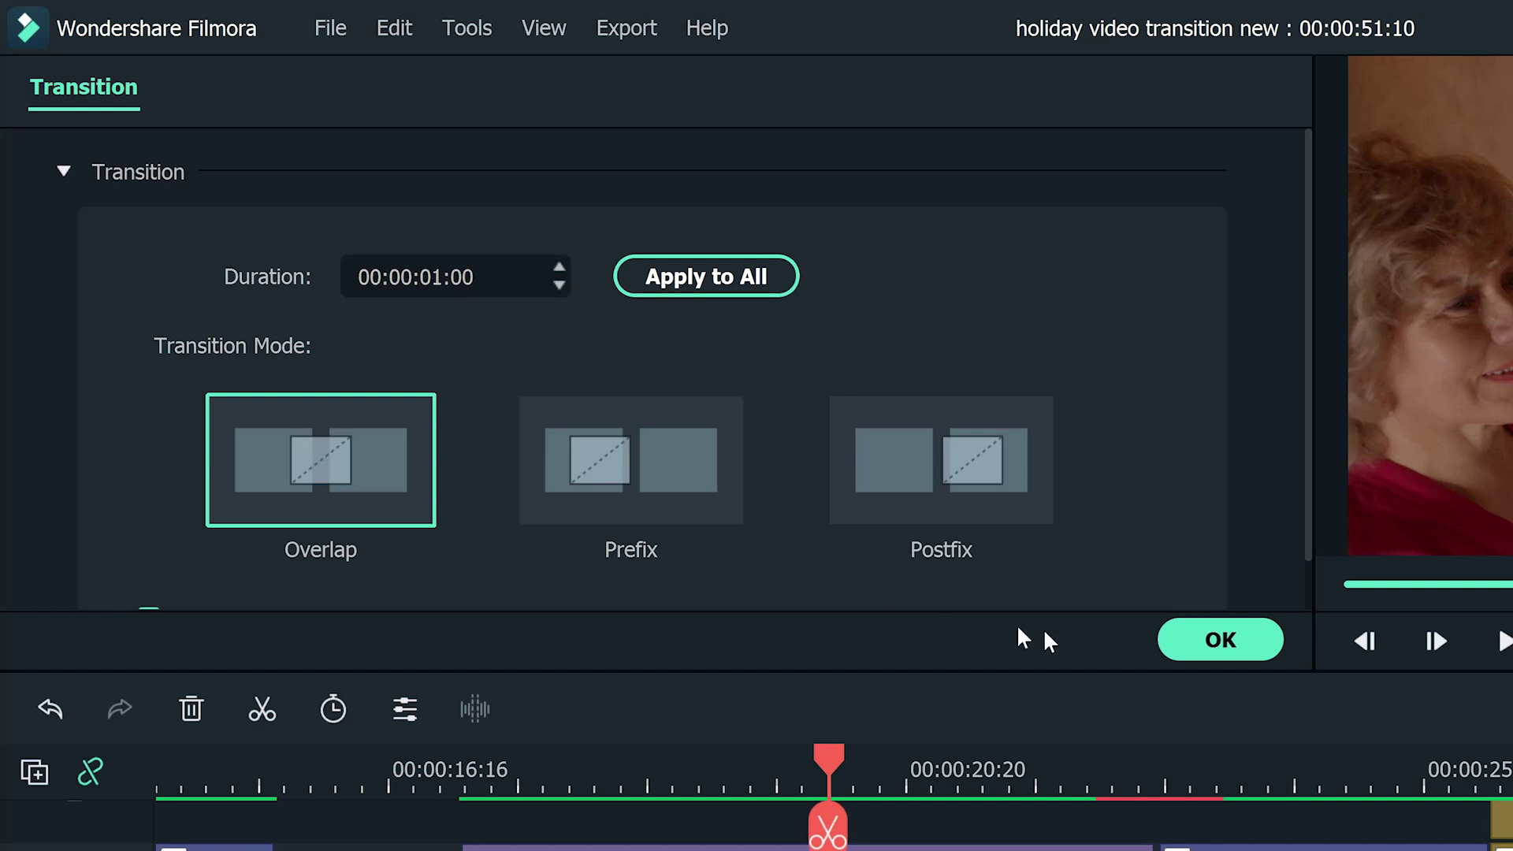
pyautogui.click(1172, 637)
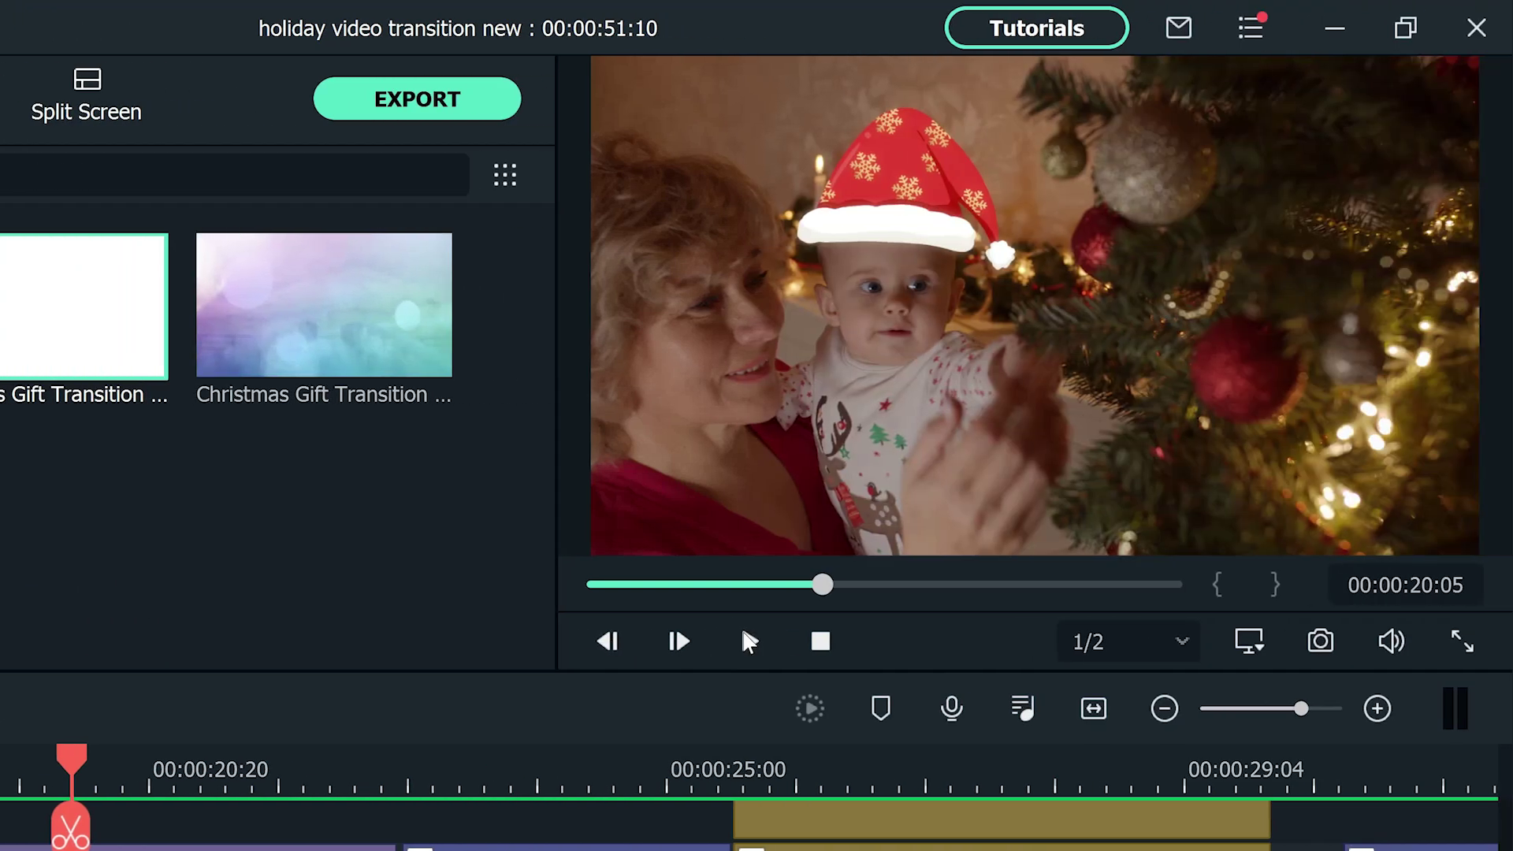
pyautogui.click(953, 642)
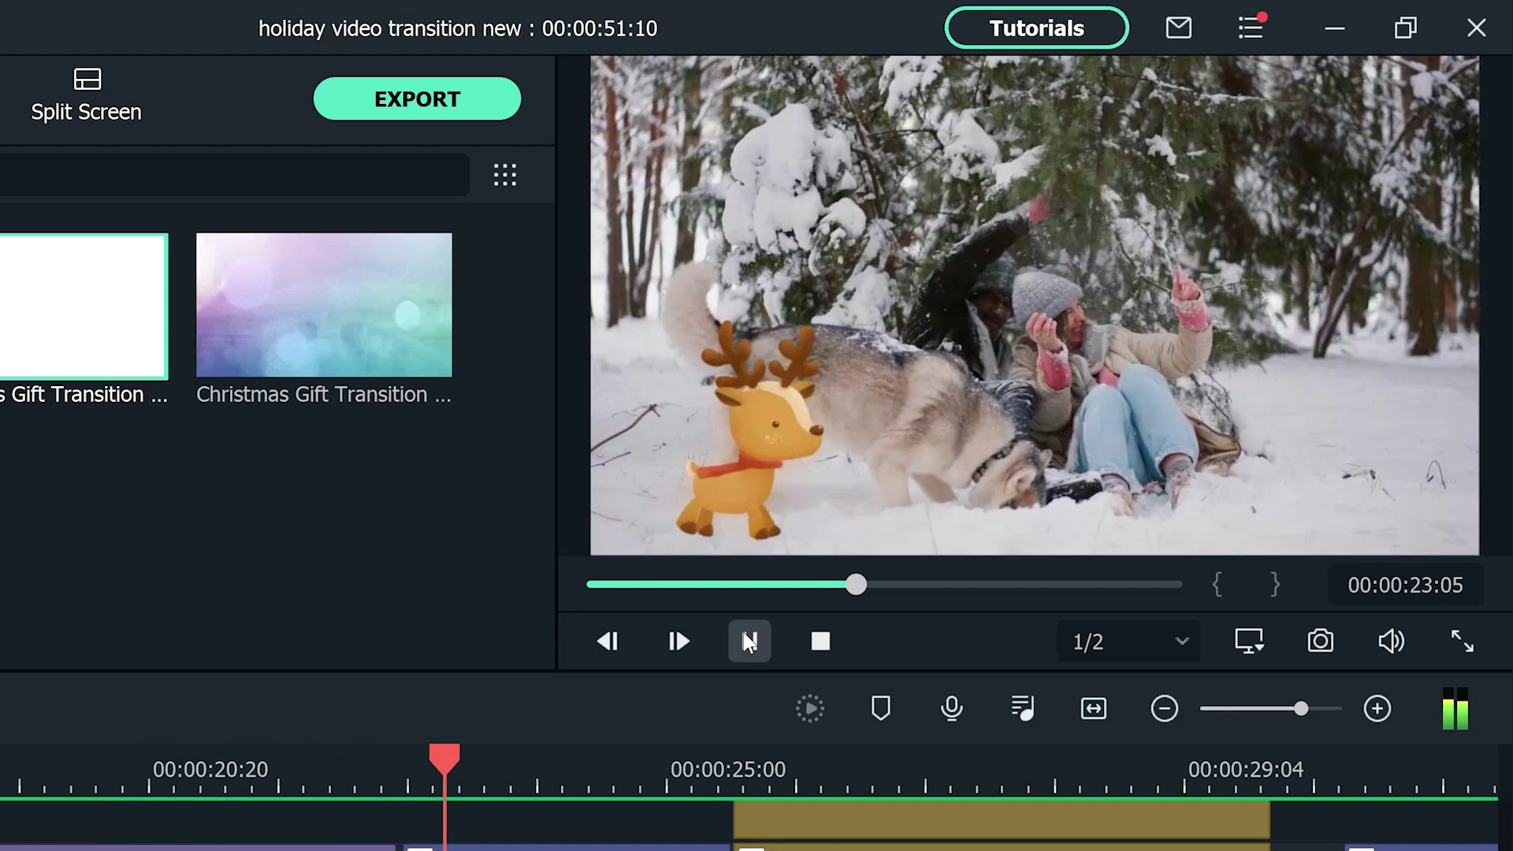
pyautogui.click(748, 641)
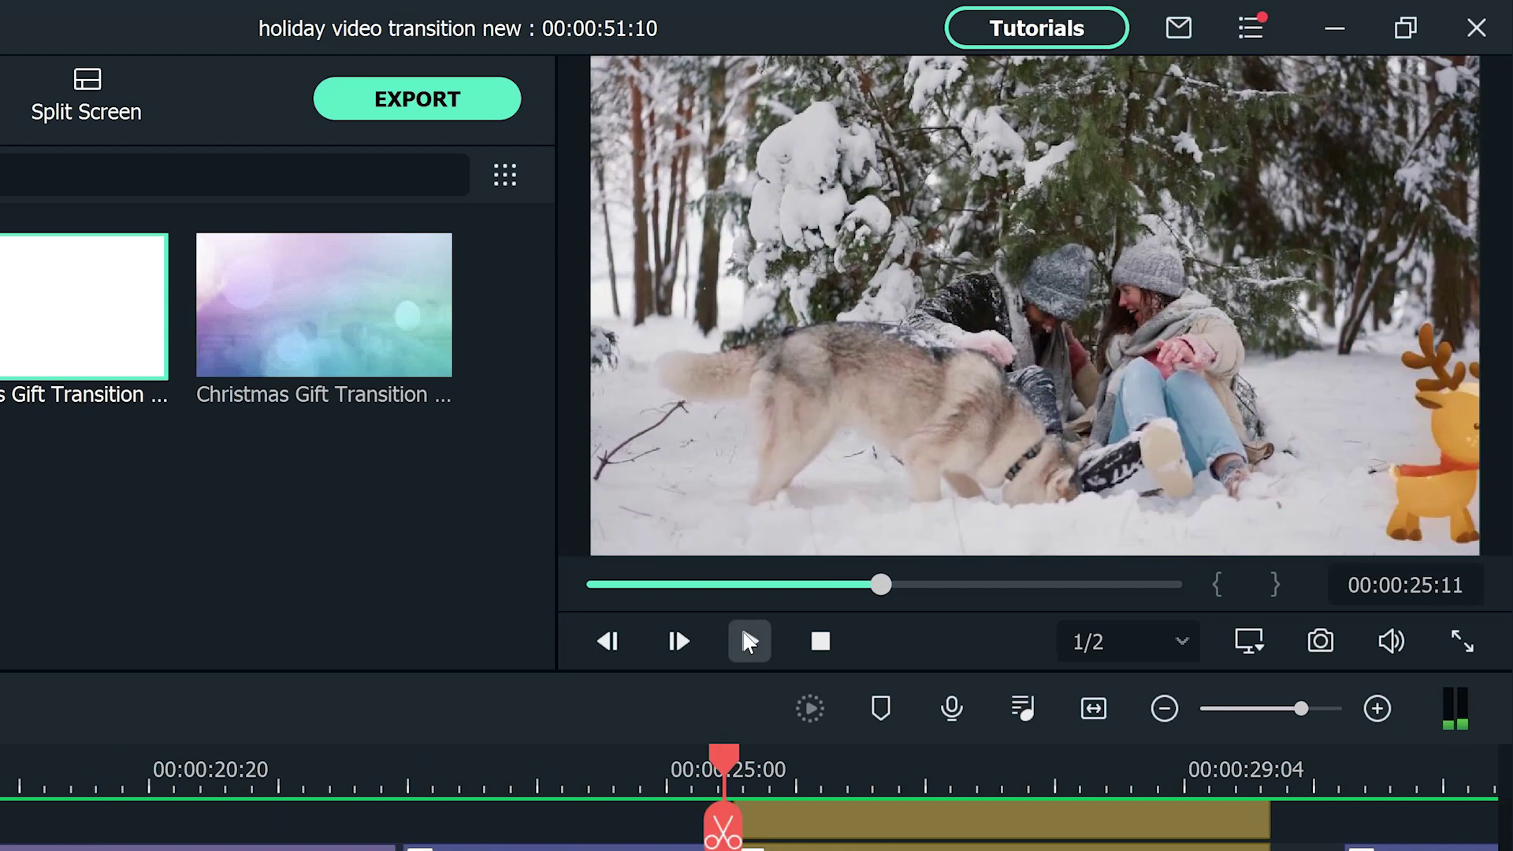